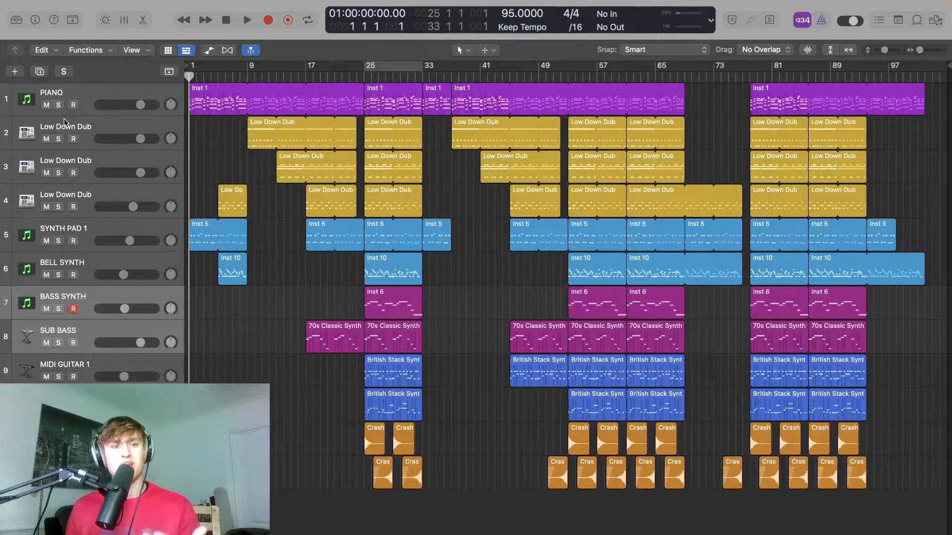
Solo the PIANO track and listen to it from the start of the song, briefly viewing the mixer.
{"action": "left_click", "coordinate": [58, 105]}
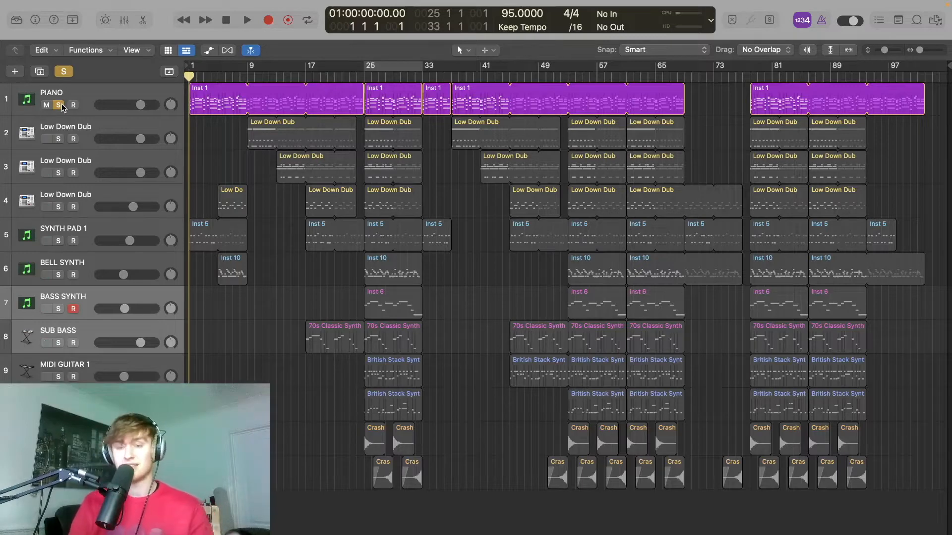
{"action": "key", "text": "x"}
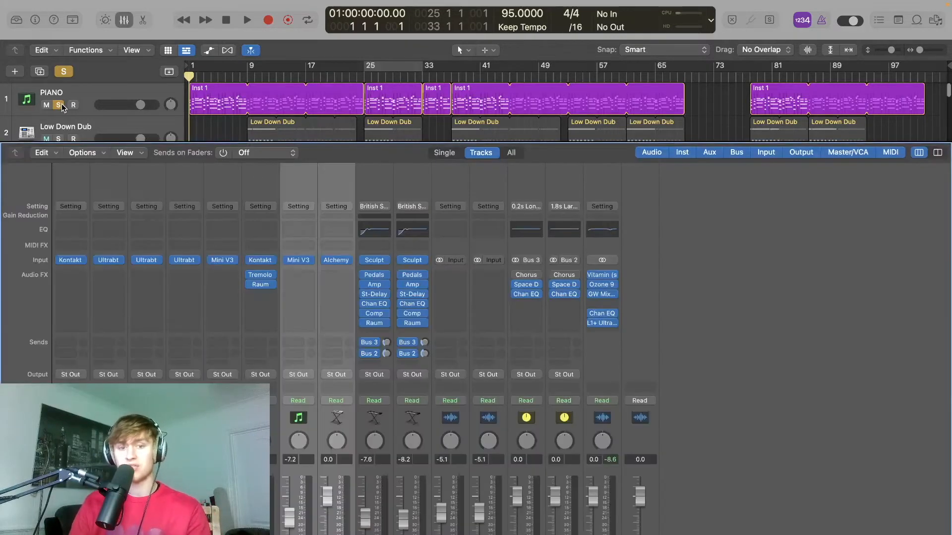
{"action": "key", "text": "space"}
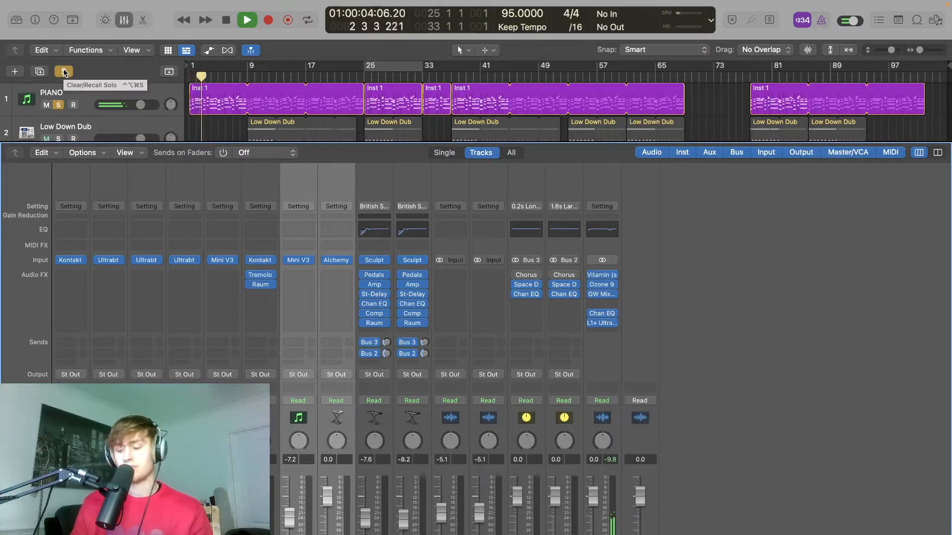
{"action": "key", "text": "x"}
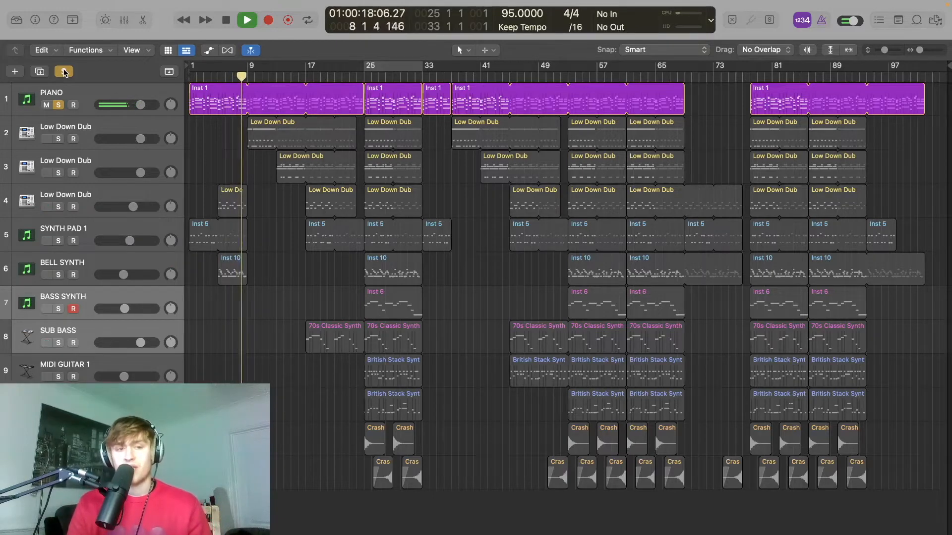
{"action": "key", "text": "space"}
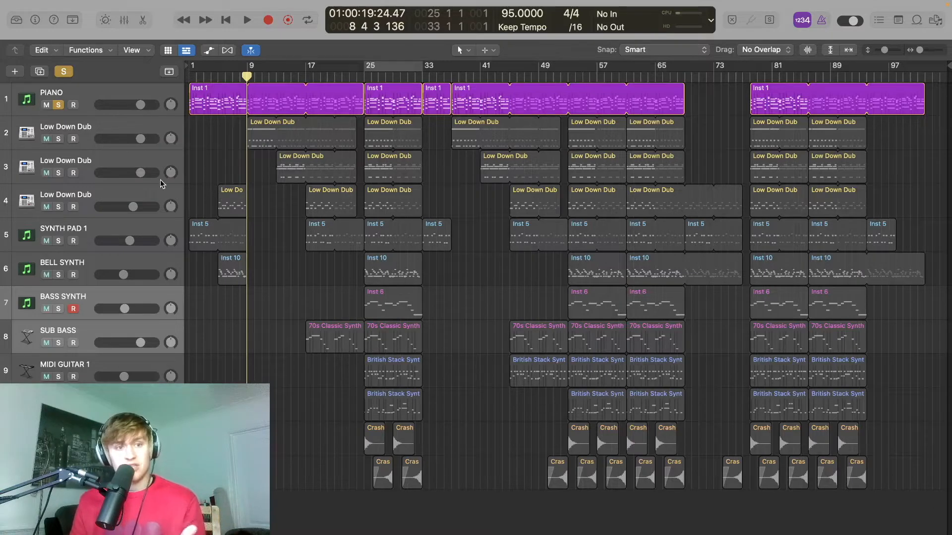
Solo the Low Down Dub on track 2 along with the piano and listen to them from bar 9.
{"action": "left_click", "coordinate": [123, 130]}
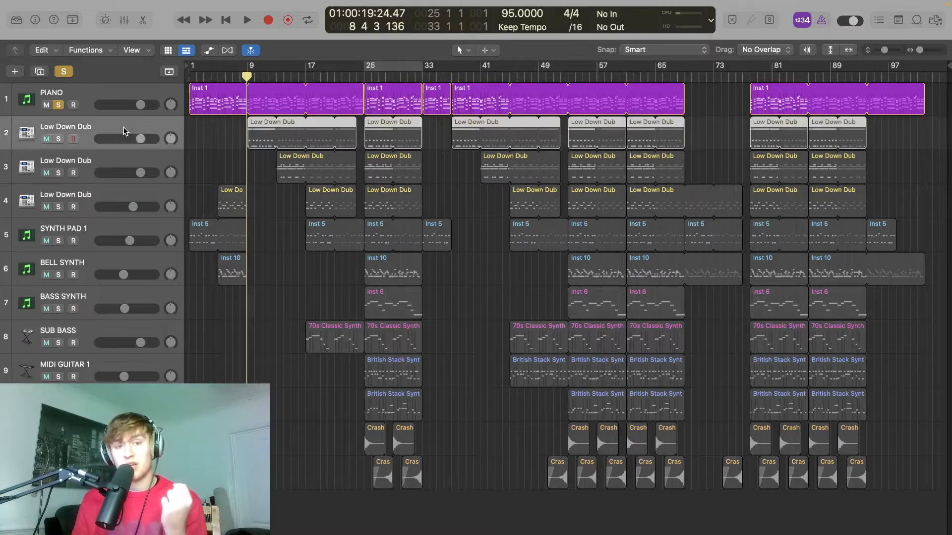
{"action": "left_click", "coordinate": [59, 139]}
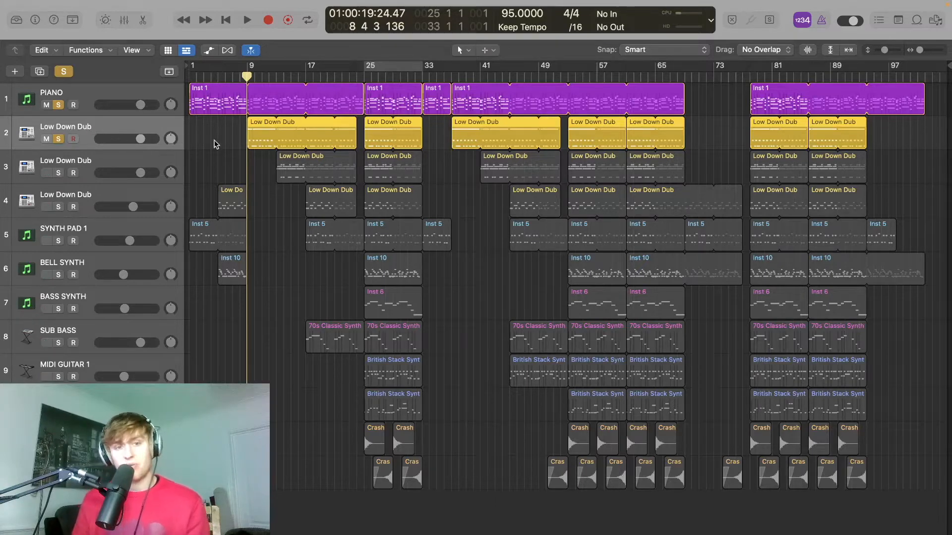
{"action": "key", "text": "space"}
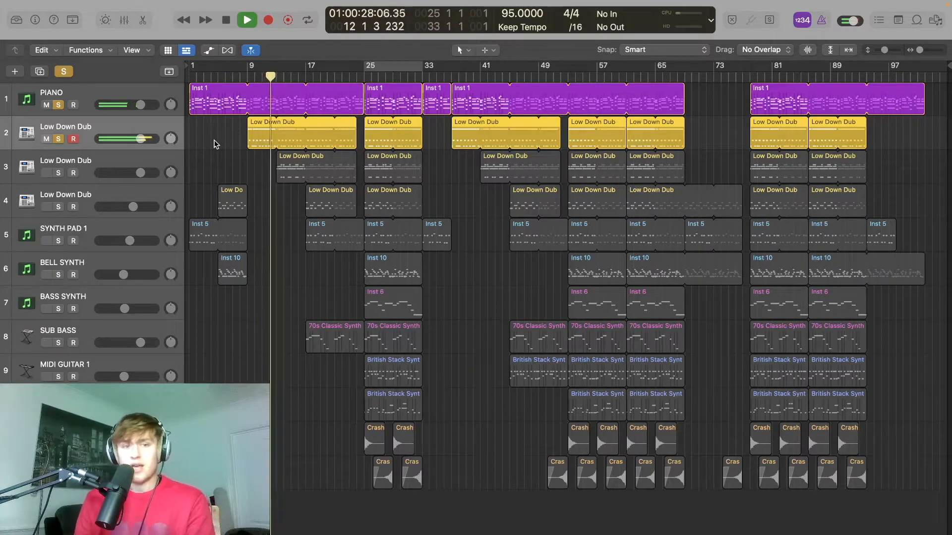
{"action": "key", "text": "space"}
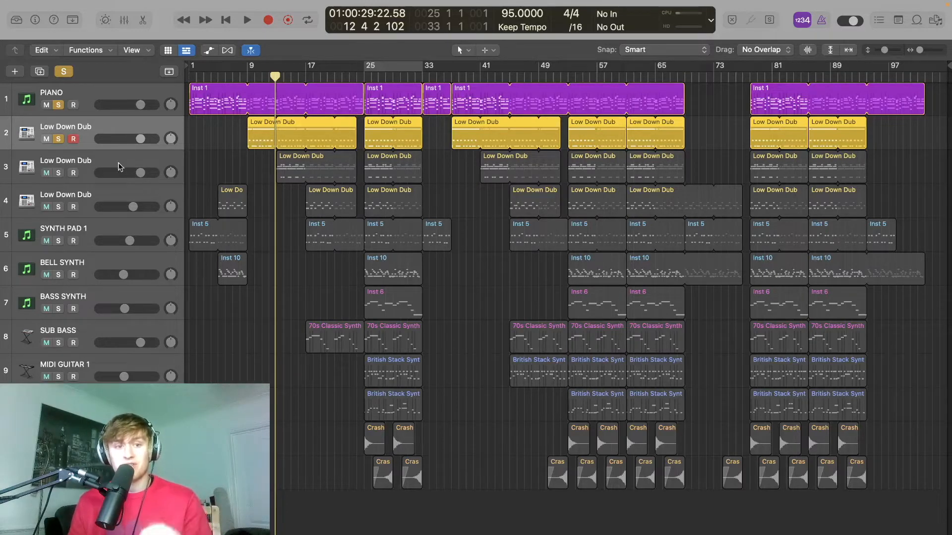
Move the solo from track 2 to the Low Down Dub on track 3 and play it with the piano.
{"action": "left_click", "coordinate": [58, 139]}
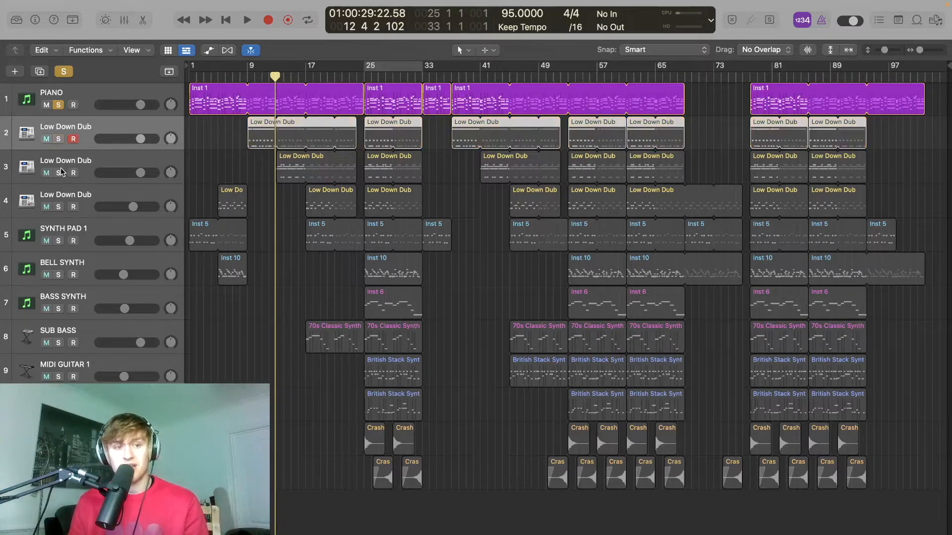
{"action": "left_click", "coordinate": [58, 173]}
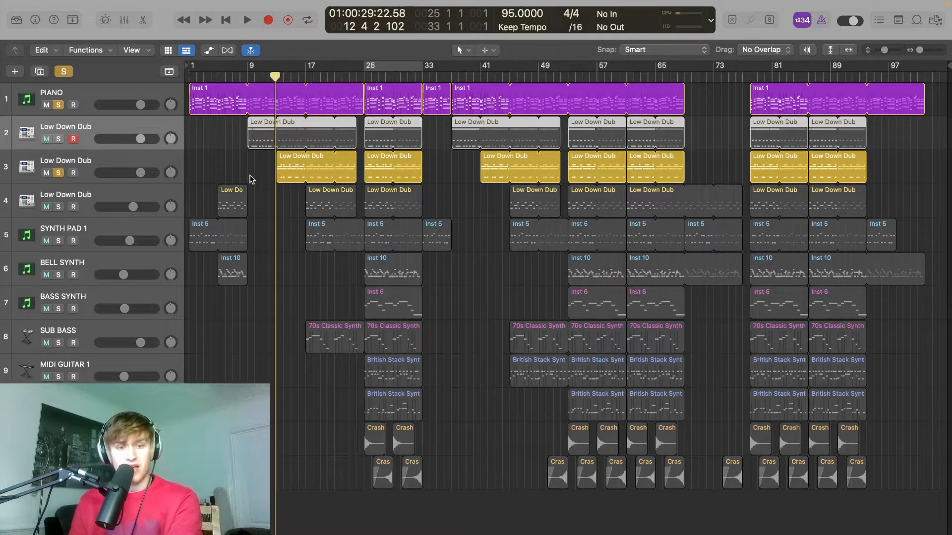
{"action": "key", "text": "space"}
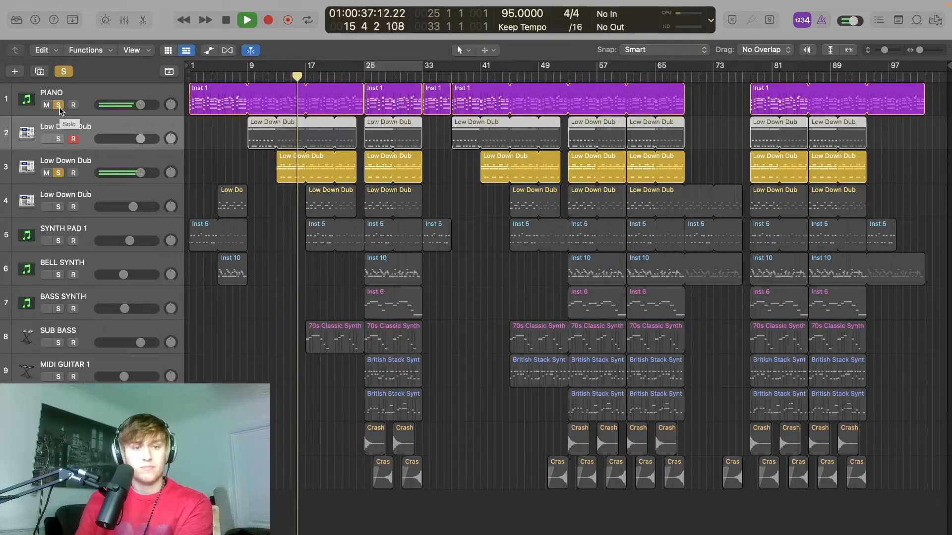
Switch the solo from track 3 to the Low Down Dub on track 4 and listen to it with the piano.
{"action": "left_click", "coordinate": [58, 174]}
{"action": "left_click", "coordinate": [58, 140]}
{"action": "left_click", "coordinate": [59, 140]}
{"action": "key", "text": "space"}
{"action": "left_click", "coordinate": [63, 207]}
{"action": "key", "text": "space"}
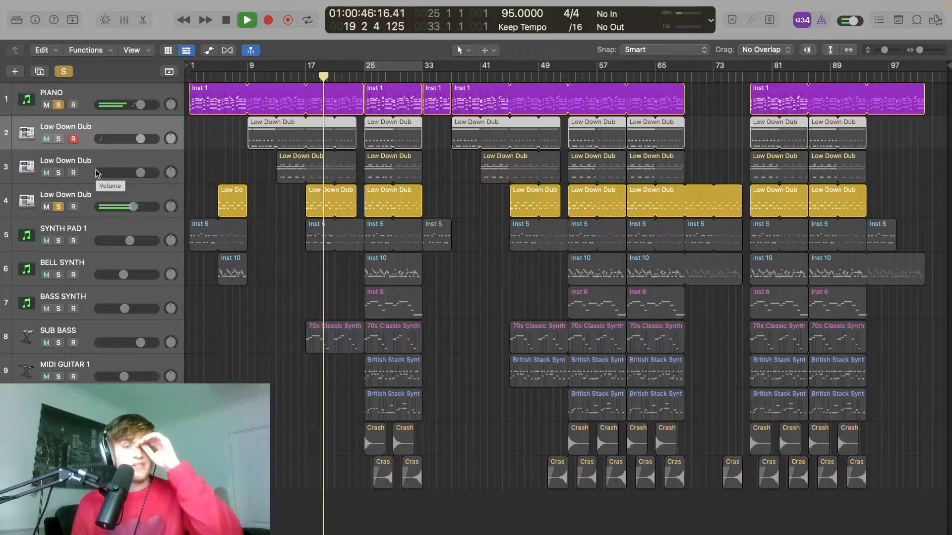
{"action": "key", "text": "space"}
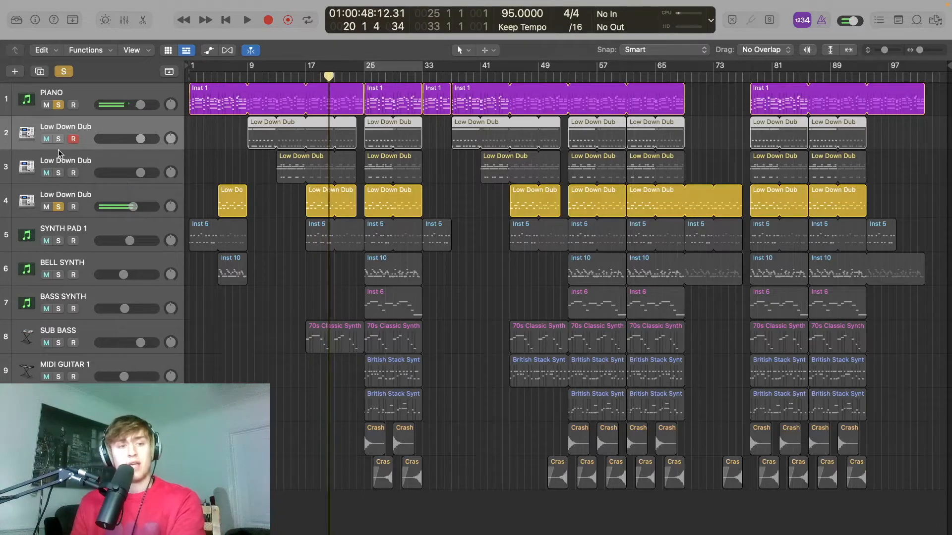
Add tracks 2 and 3 to the solo, set the cycle range from bar 17 to 25, and play the layered parts.
{"action": "left_click_drag", "start_coordinate": [58, 140], "coordinate": [57, 168]}
{"action": "left_click_drag", "start_coordinate": [306, 70], "coordinate": [362, 69]}
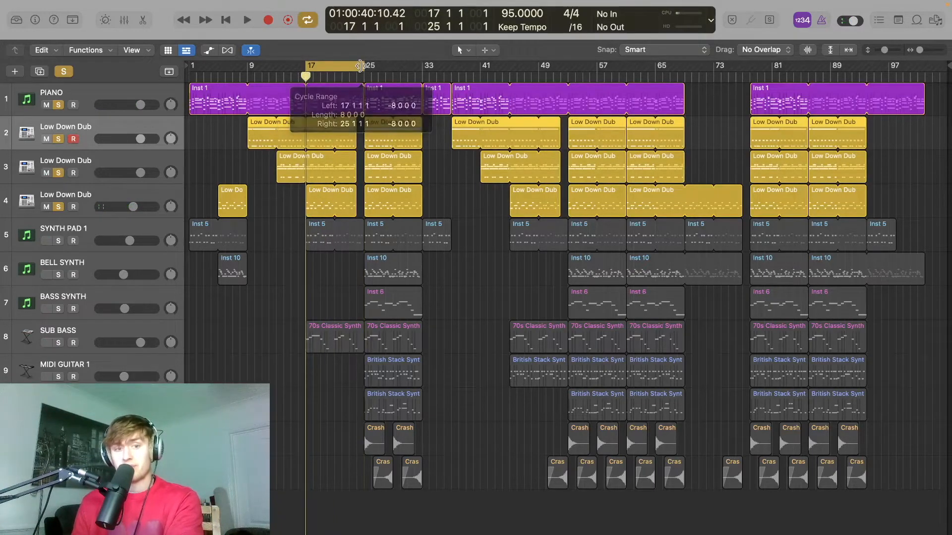
{"action": "key", "text": "space"}
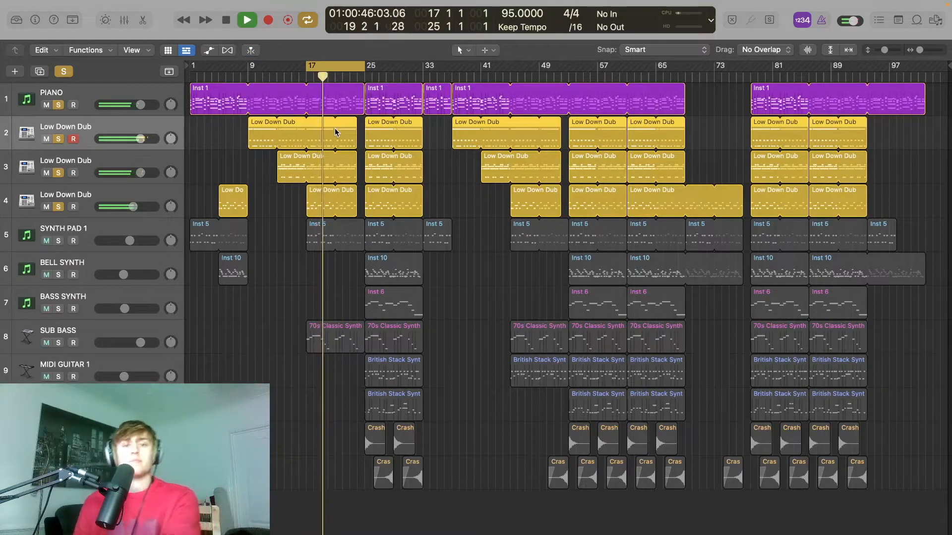
{"action": "key", "text": "space"}
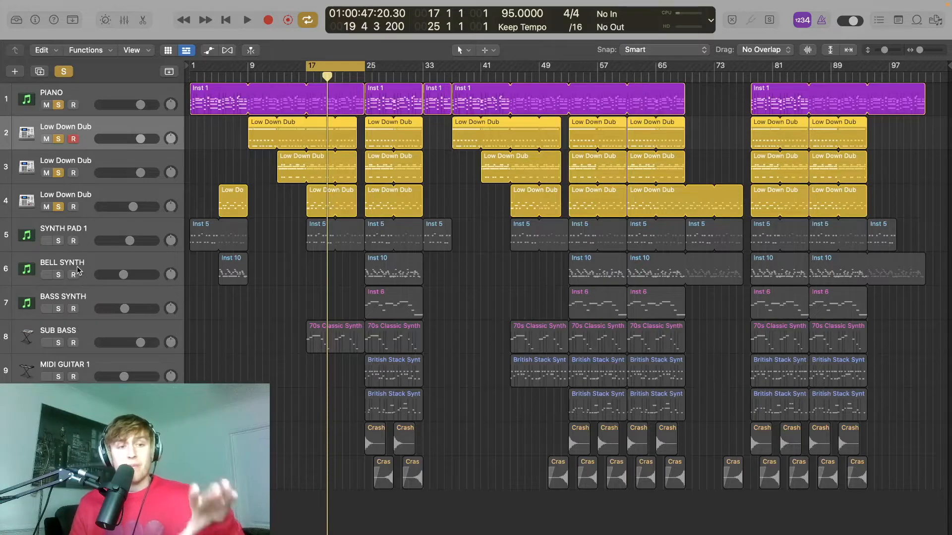
Solo only SYNTH PAD 1, listen to it from bar 17, and view its channel strip in the mixer.
{"action": "left_click_drag", "start_coordinate": [59, 207], "coordinate": [57, 105]}
{"action": "left_click", "coordinate": [58, 241]}
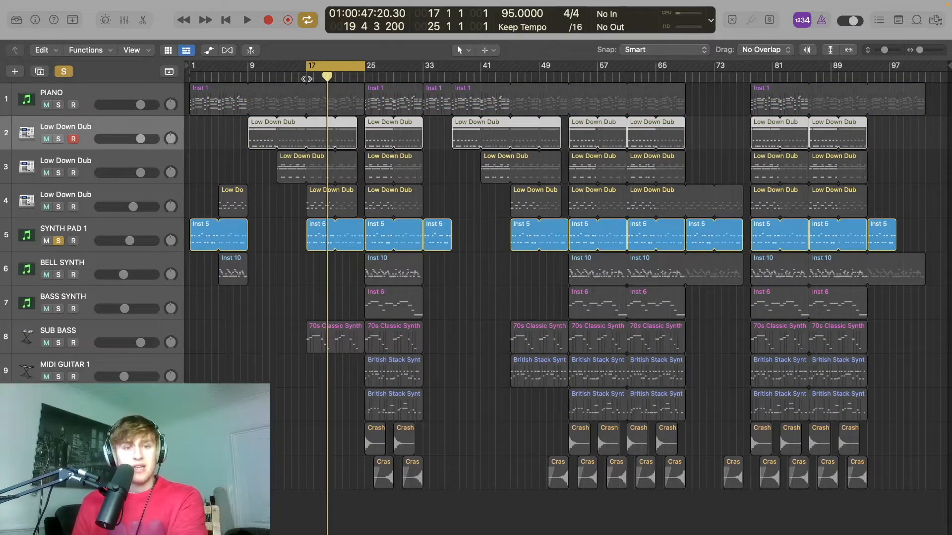
{"action": "left_click", "coordinate": [307, 77]}
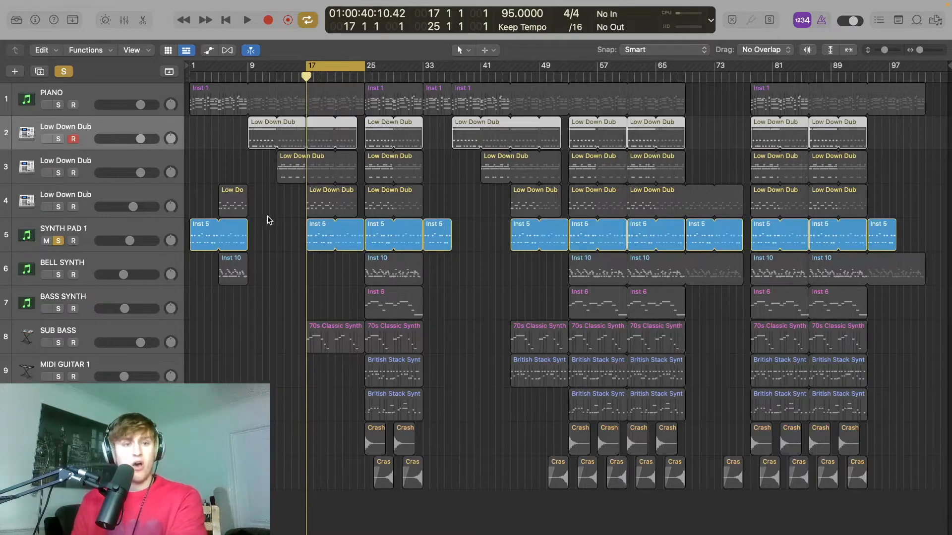
{"action": "key", "text": "space"}
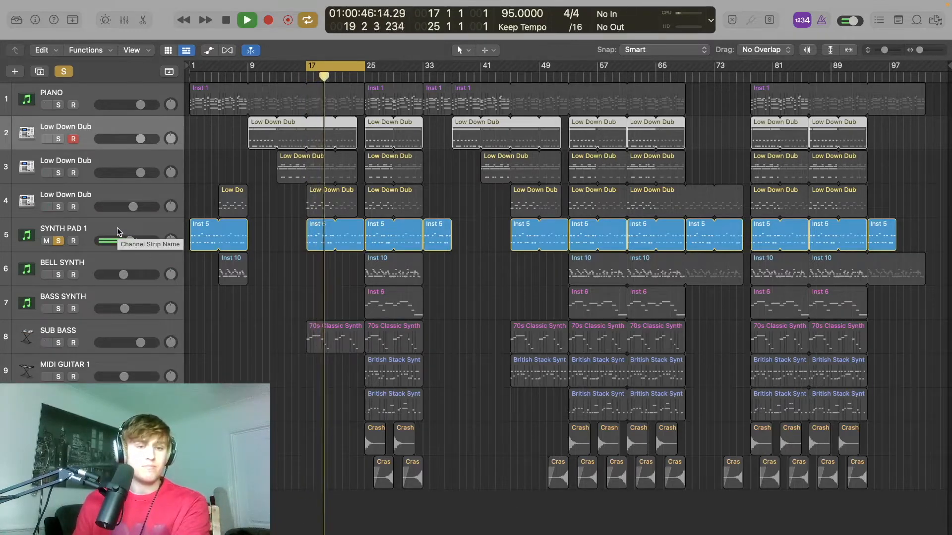
{"action": "key", "text": "space"}
{"action": "key", "text": "x"}
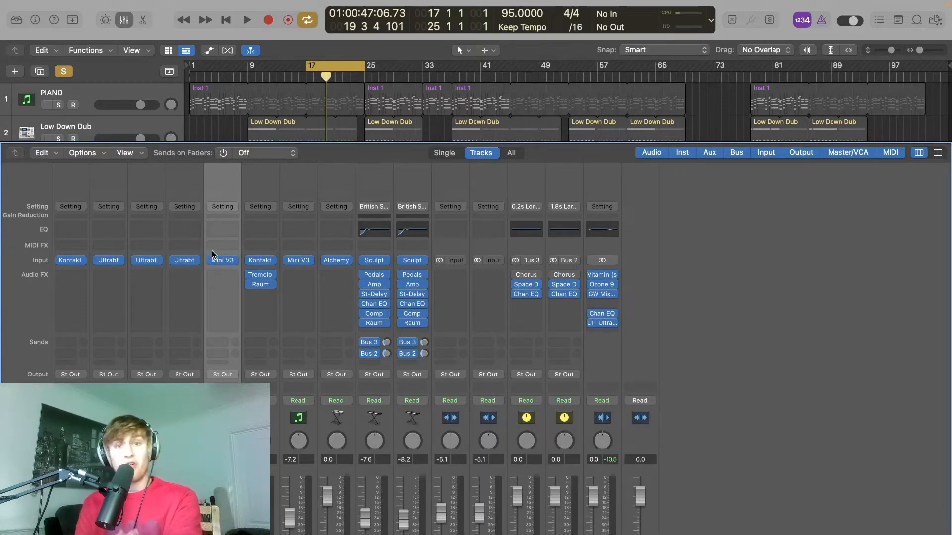
{"action": "left_click", "coordinate": [123, 24]}
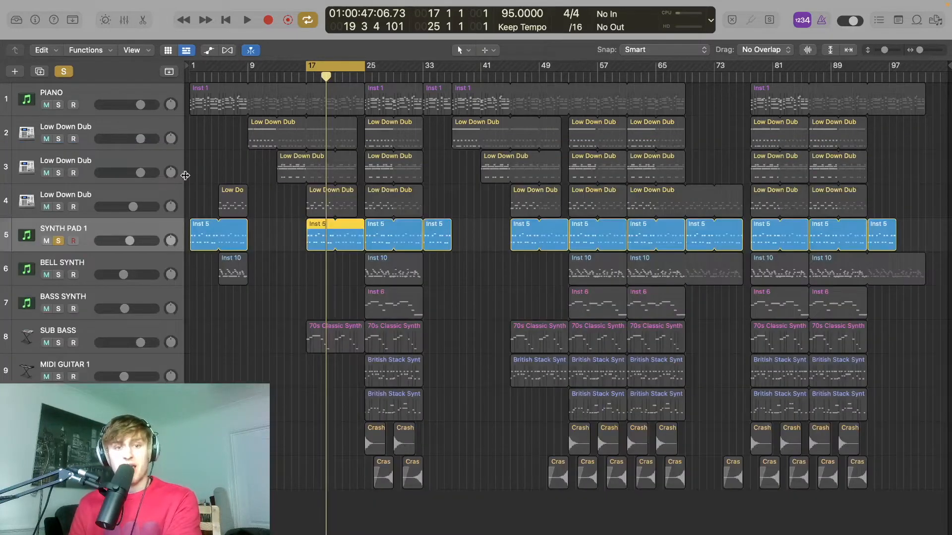
Add PIANO to the solo, turn off cycling, and play it with the synth pad from the song's start.
{"action": "left_click", "coordinate": [62, 105]}
{"action": "key", "text": "Return"}
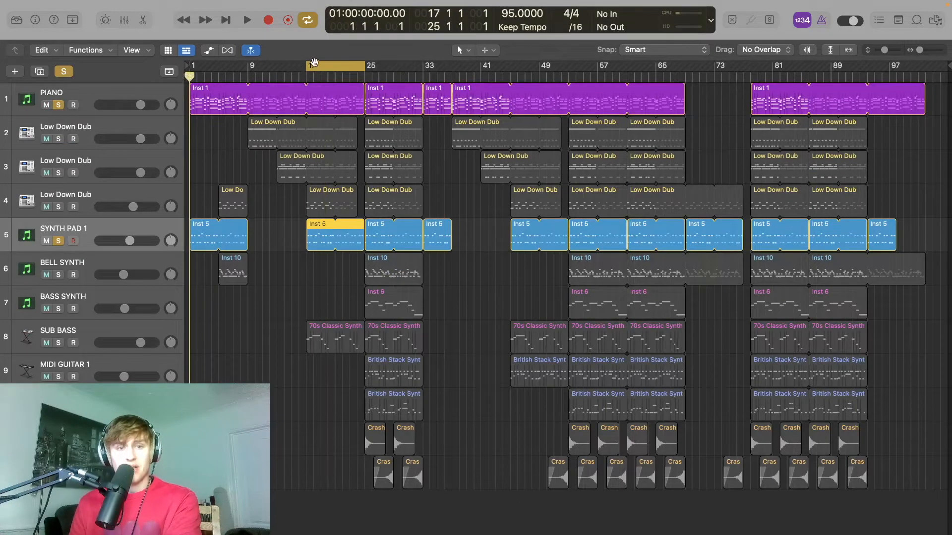
{"action": "key", "text": "c"}
{"action": "key", "text": "space"}
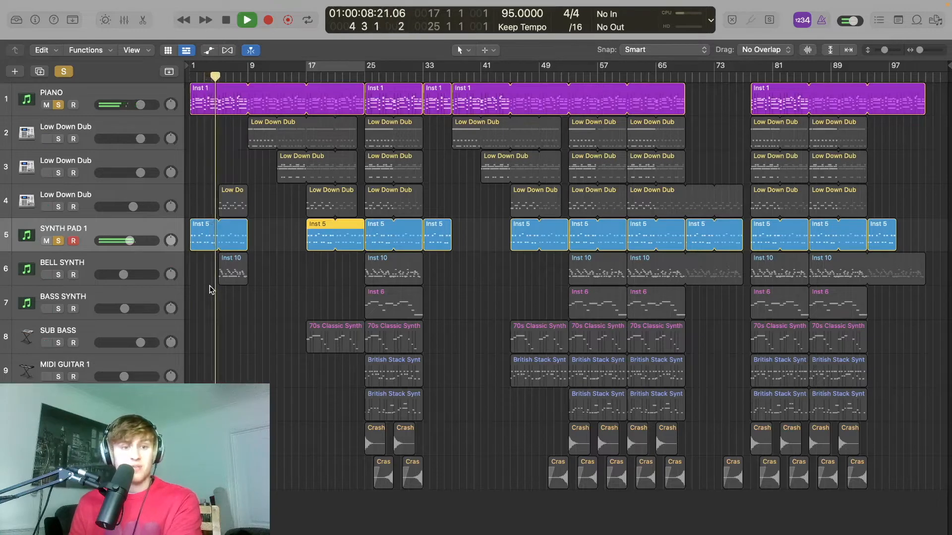
{"action": "key", "text": "space"}
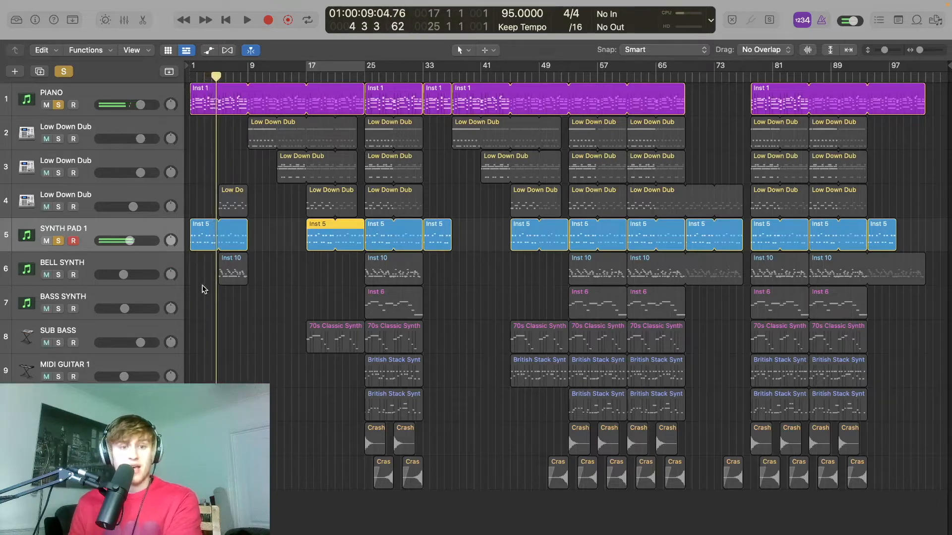
Add BELL SYNTH to the solo and inspect the Kontakt instrument on its mixer channel.
{"action": "left_click", "coordinate": [65, 281]}
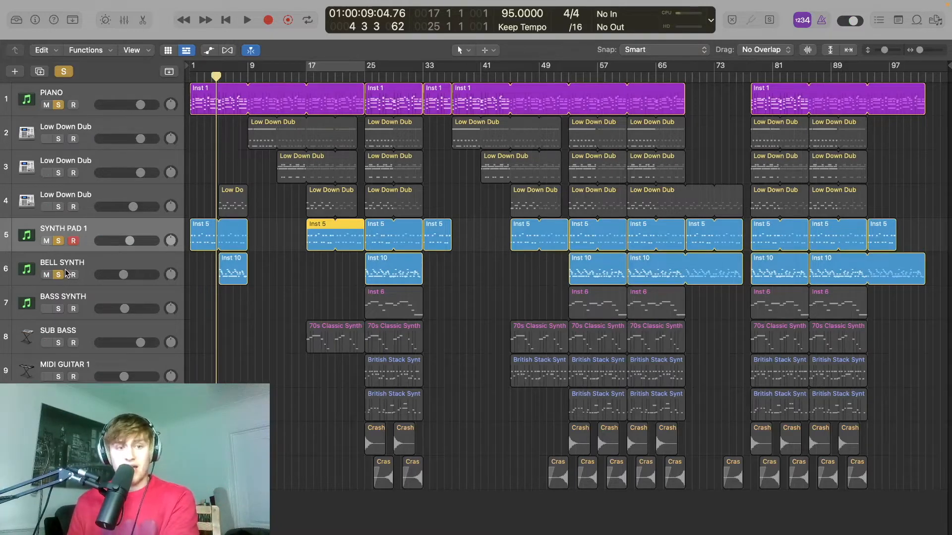
{"action": "left_click", "coordinate": [111, 268]}
{"action": "key", "text": "x"}
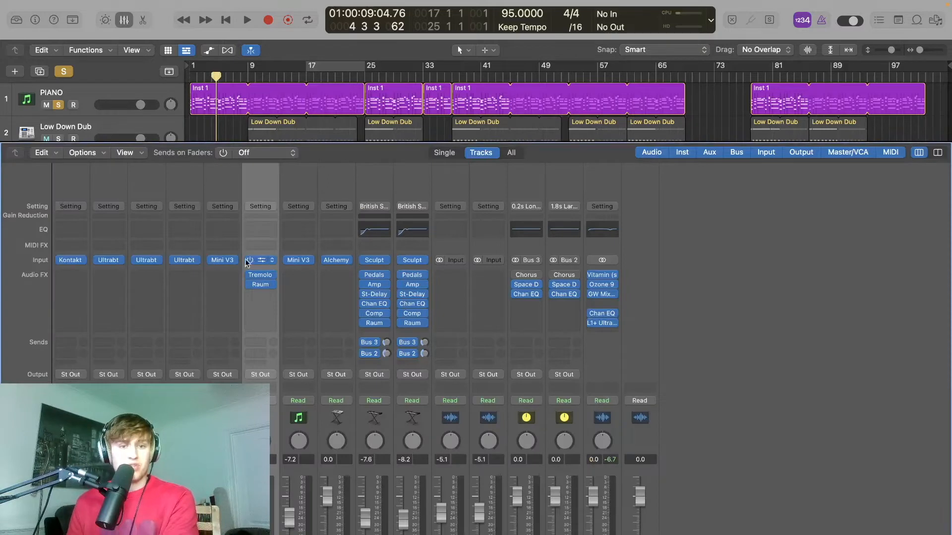
{"action": "left_click", "coordinate": [259, 260]}
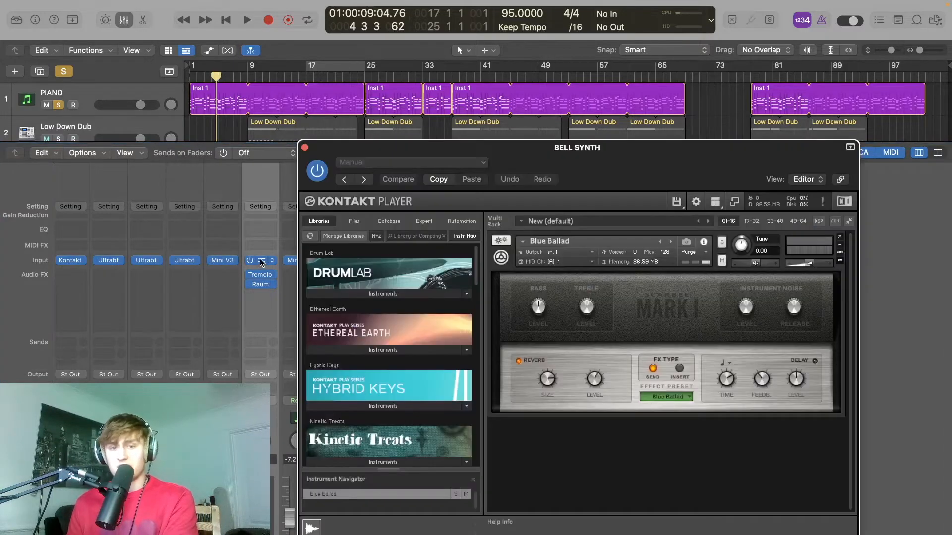
{"action": "left_click", "coordinate": [305, 148]}
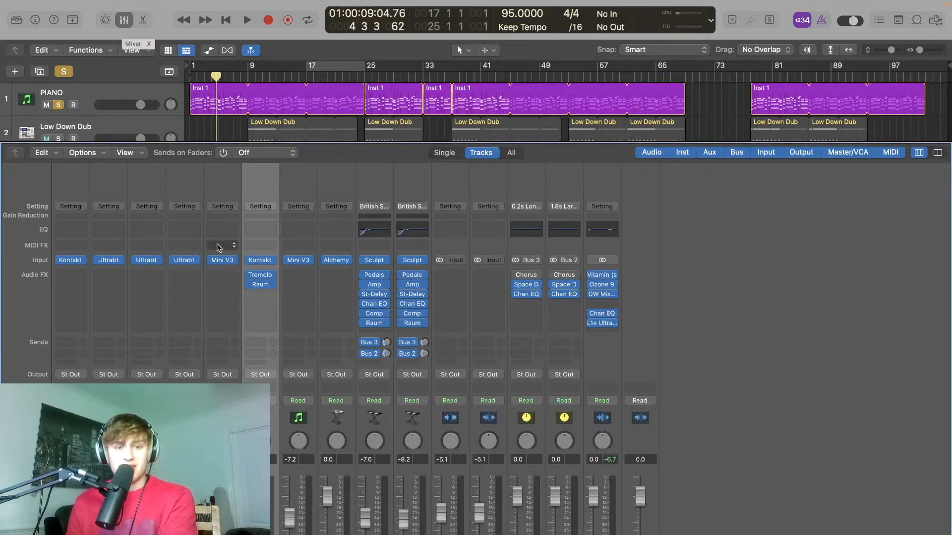
Inspect the Raum reverb settings on the BELL SYNTH channel, then close the plug-in and the mixer.
{"action": "mouse_move", "coordinate": [263, 279]}
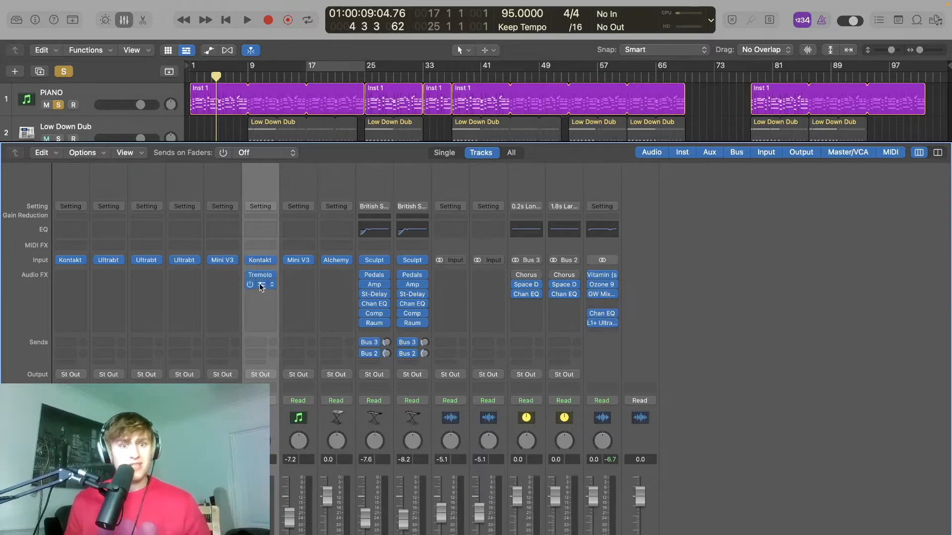
{"action": "left_click", "coordinate": [261, 285]}
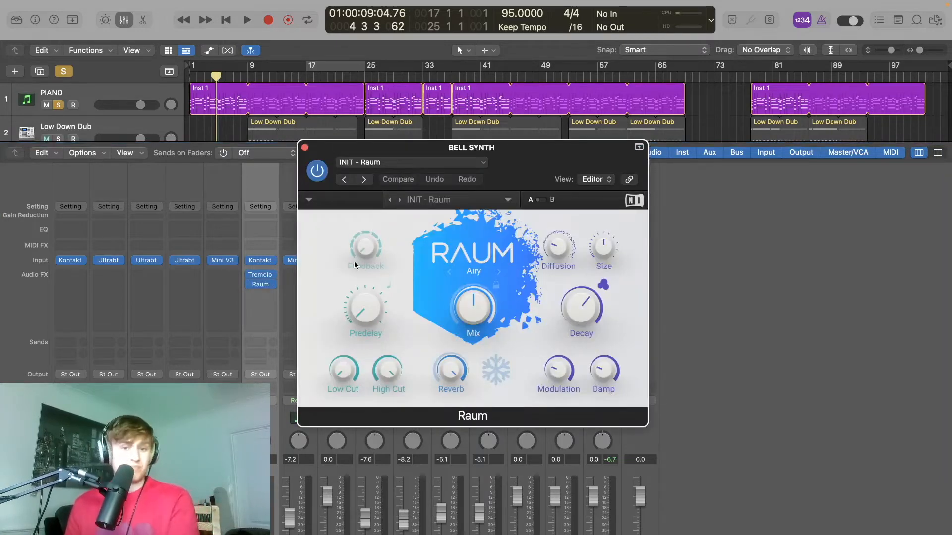
{"action": "left_click", "coordinate": [305, 148]}
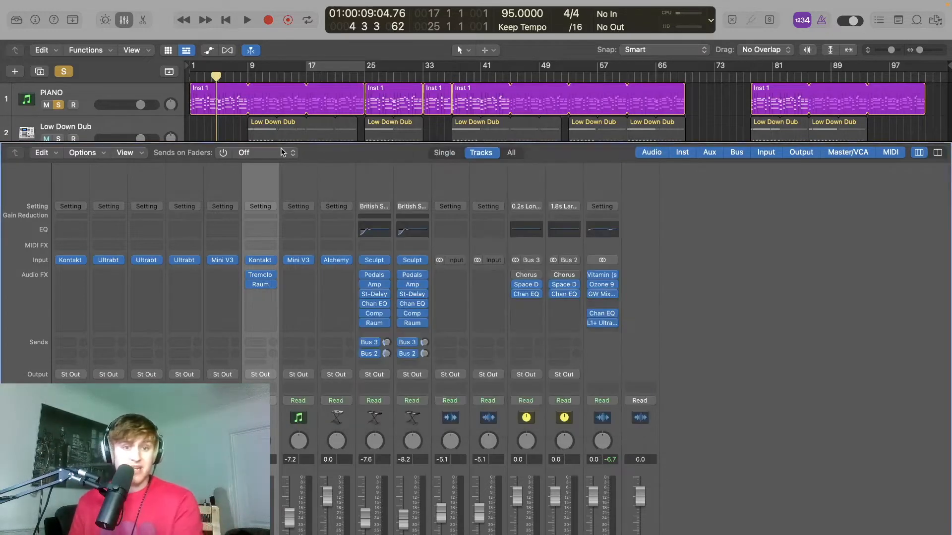
{"action": "left_click", "coordinate": [124, 19]}
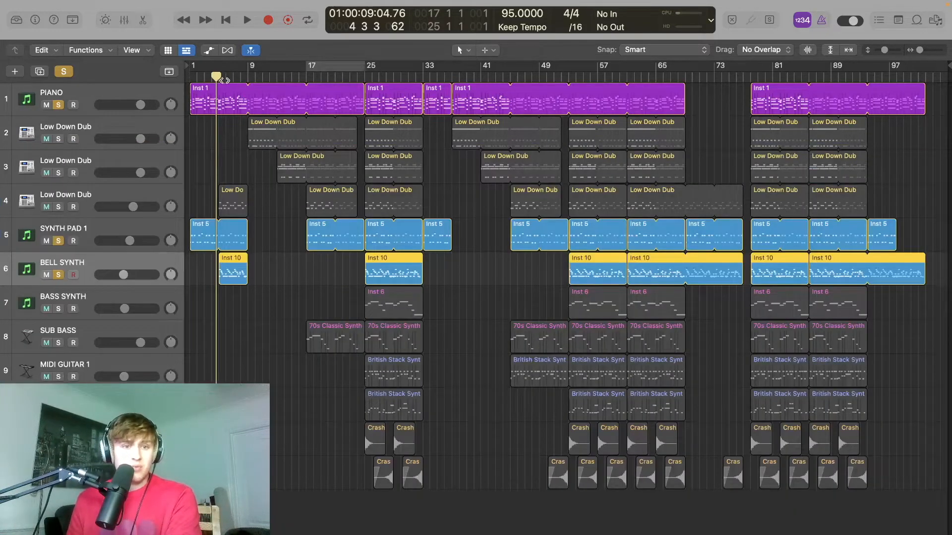
Play the soloed layers through the BELL SYNTH entry at bar 5, viewing its notes in the Piano Roll, then stop and close the editor.
{"action": "key", "text": "space"}
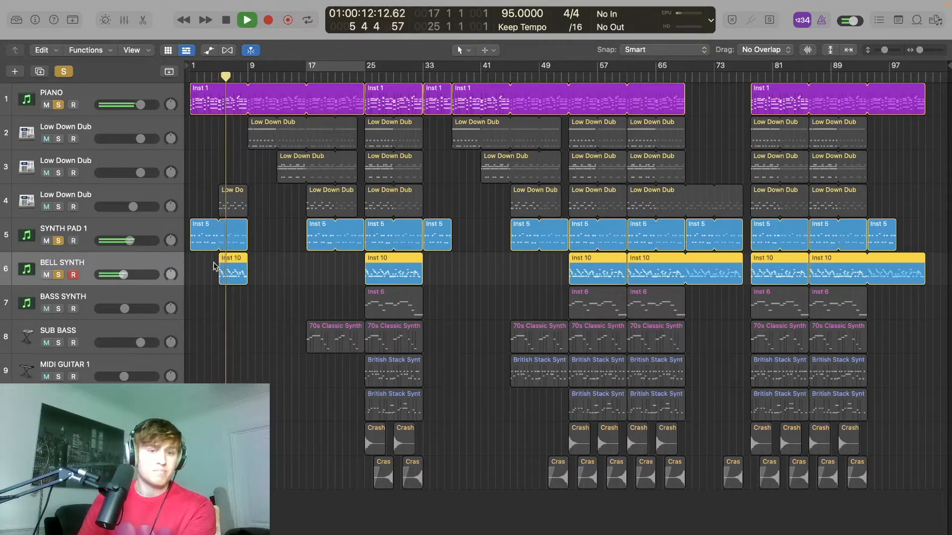
{"action": "key", "text": "e"}
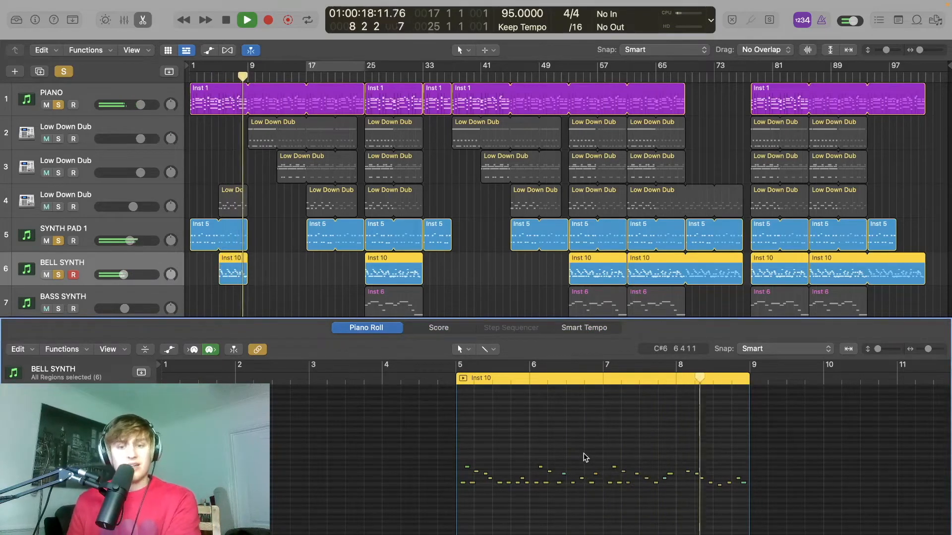
{"action": "key", "text": "space"}
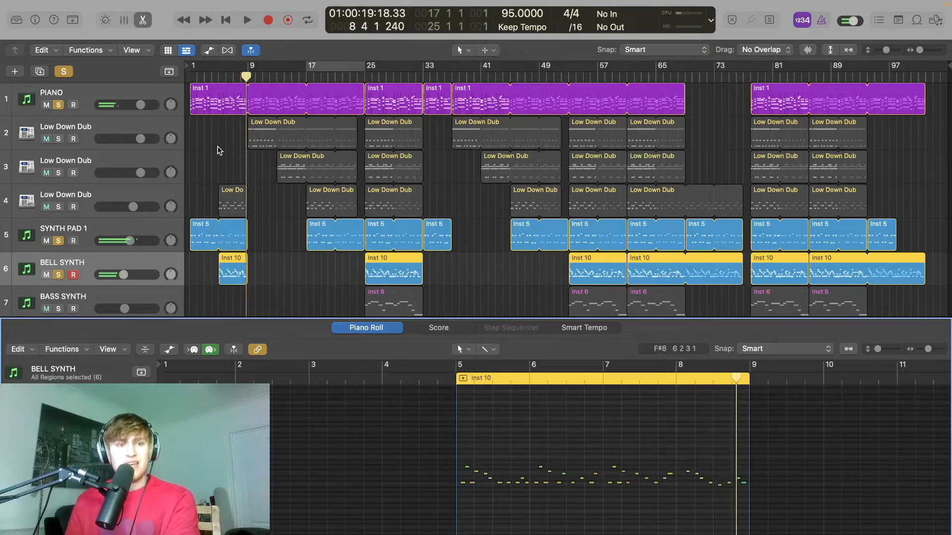
{"action": "left_click", "coordinate": [143, 20]}
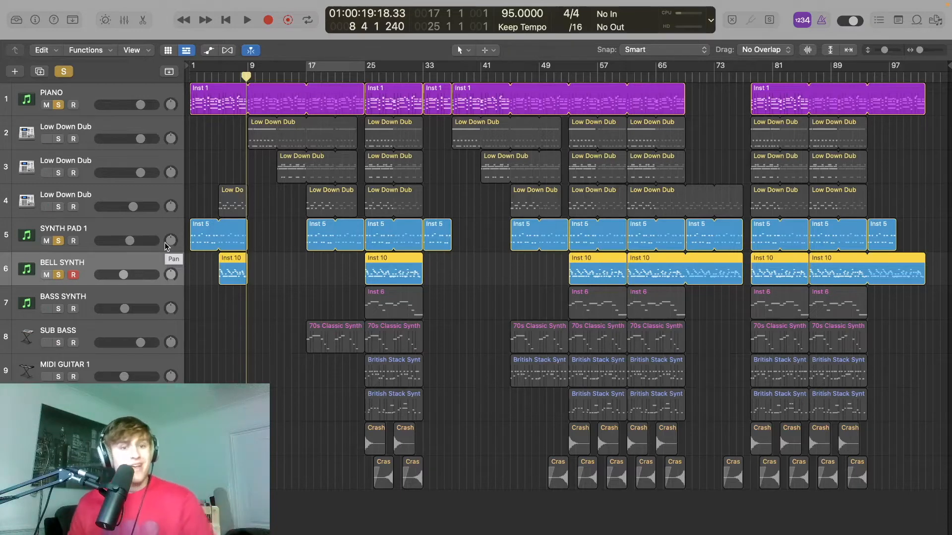
Add the three Low Down Dub tracks to the solo and listen to the combined layers from bar 25.
{"action": "left_click_drag", "start_coordinate": [58, 139], "coordinate": [59, 208]}
{"action": "left_click_drag", "start_coordinate": [356, 75], "coordinate": [365, 75]}
{"action": "key", "text": "space"}
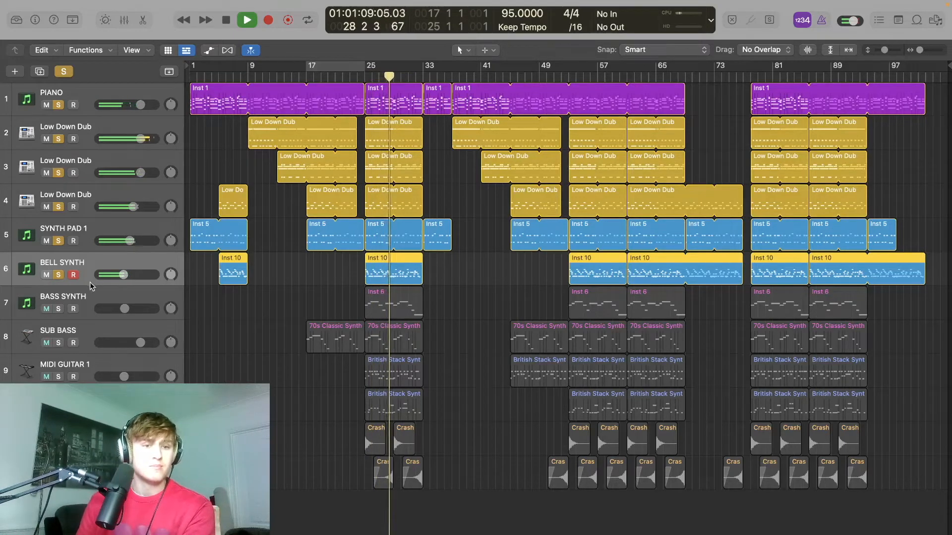
{"action": "key", "text": "space"}
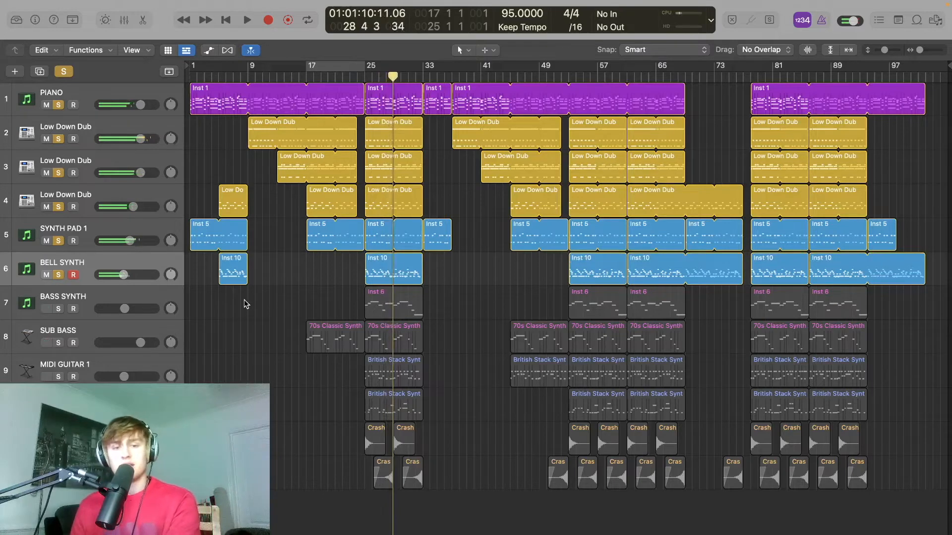
Clear the solos on all the upper tracks and solo only SUB BASS.
{"action": "left_click", "coordinate": [94, 297]}
{"action": "left_click_drag", "start_coordinate": [58, 275], "coordinate": [138, 112]}
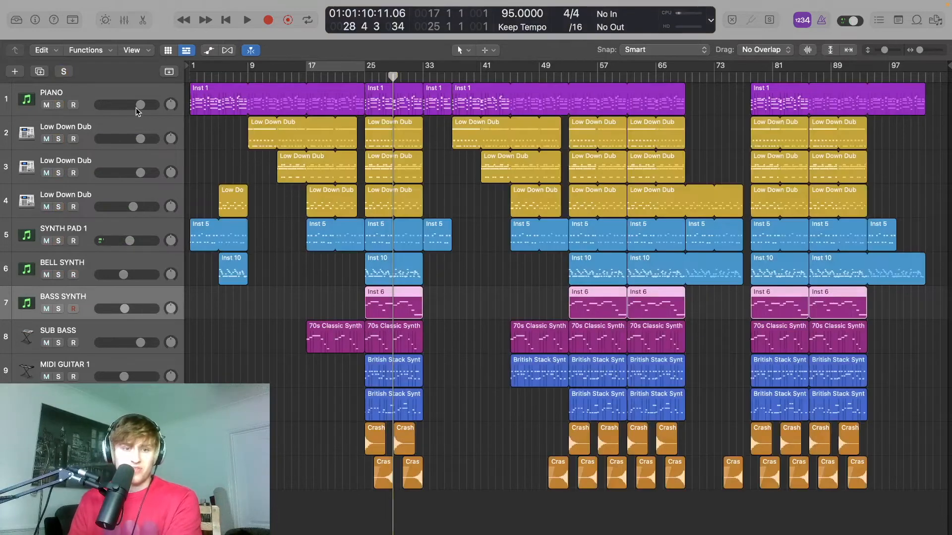
{"action": "left_click", "coordinate": [58, 309]}
{"action": "left_click", "coordinate": [62, 321]}
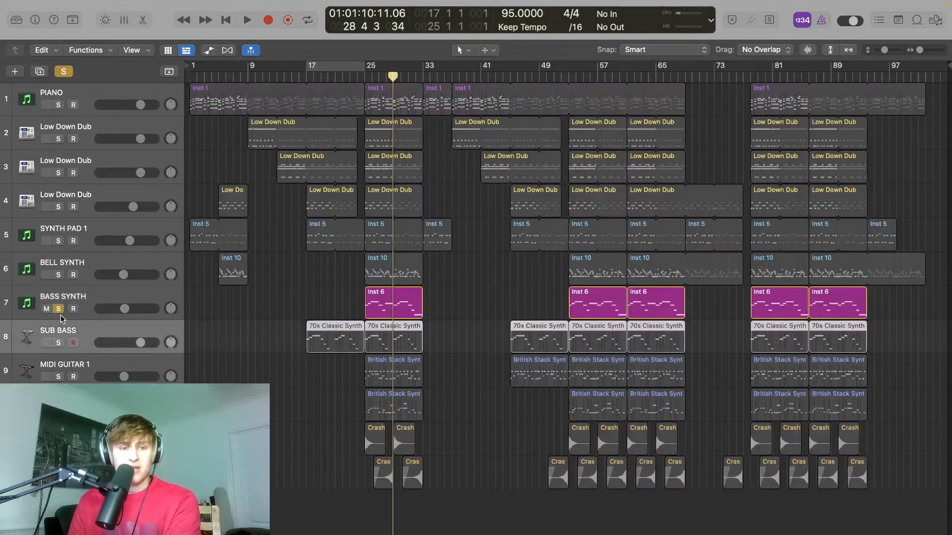
{"action": "left_click", "coordinate": [59, 309]}
{"action": "left_click", "coordinate": [58, 343]}
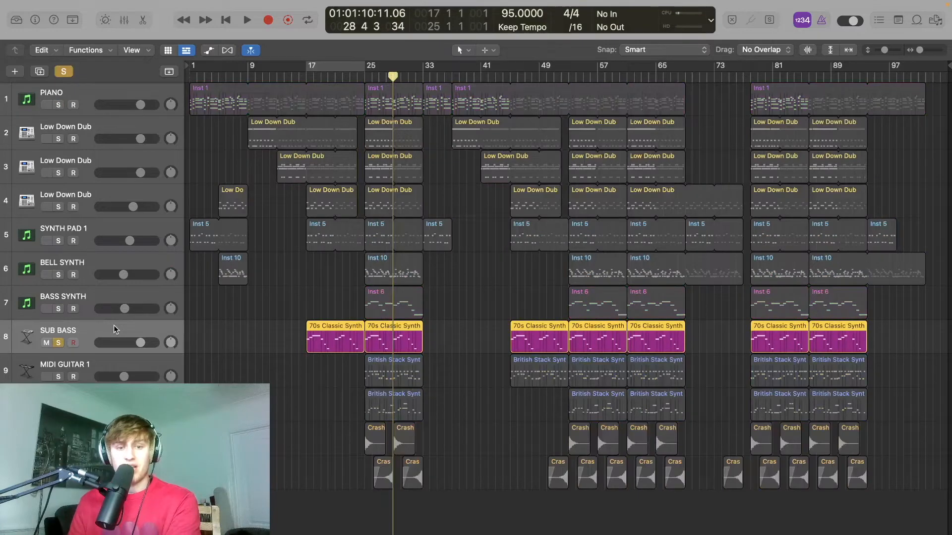
Inspect the Alchemy instrument on the SUB BASS mixer channel, then play the soloed track and close the mixer.
{"action": "key", "text": "x"}
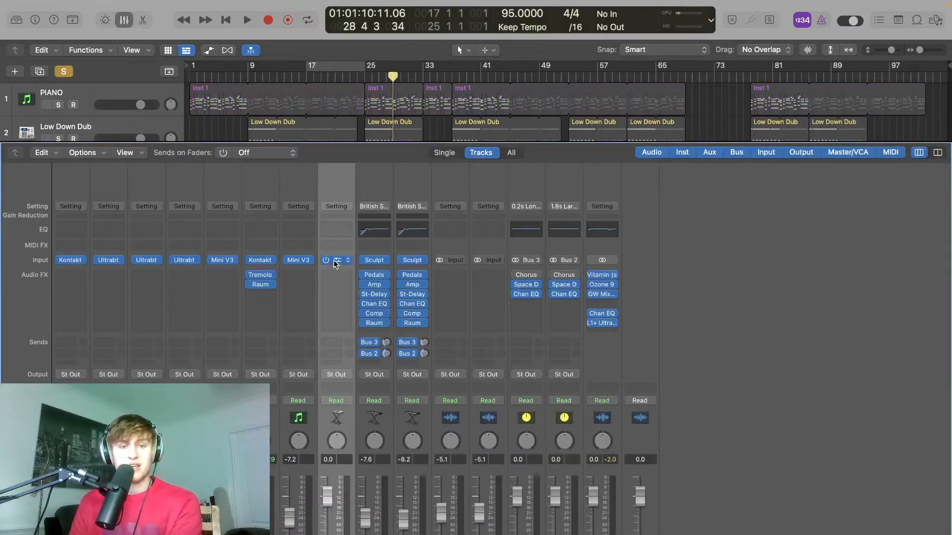
{"action": "left_click", "coordinate": [338, 260]}
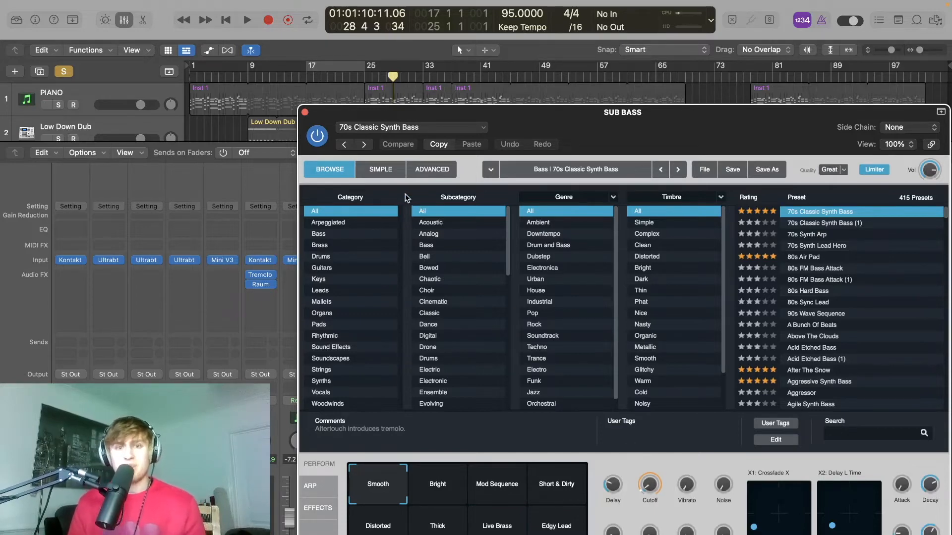
{"action": "left_click", "coordinate": [303, 113]}
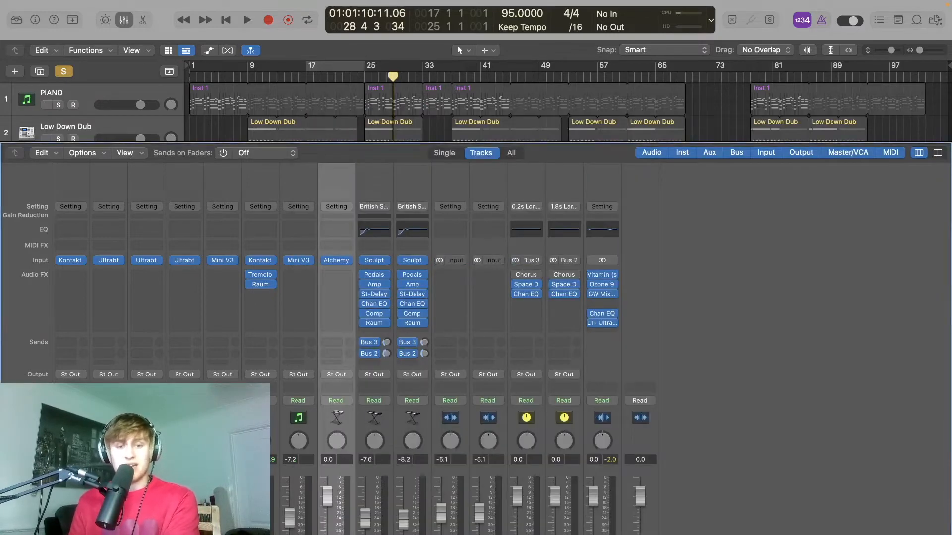
{"action": "key", "text": "space"}
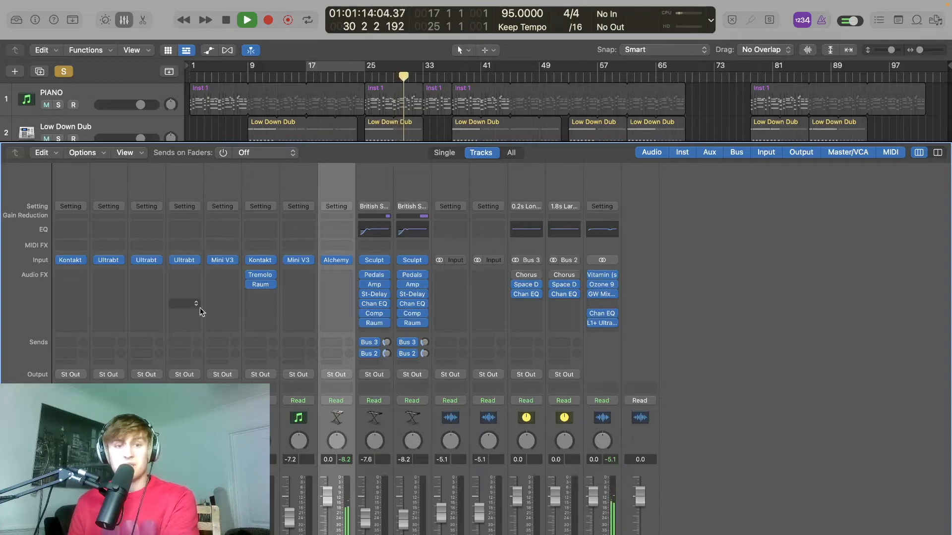
{"action": "left_click", "coordinate": [124, 20]}
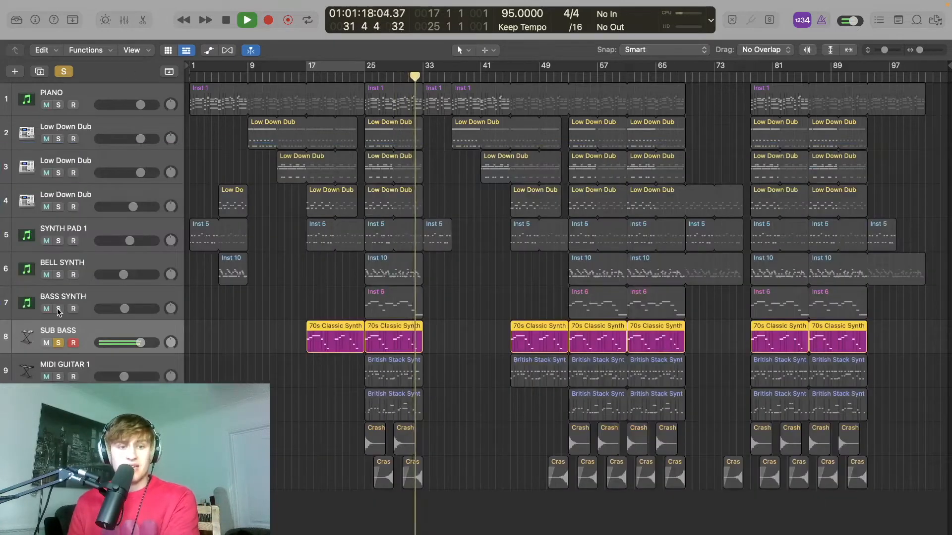
Add BASS SYNTH to the solo and listen to it together with SUB BASS from bar 25.
{"action": "left_click", "coordinate": [59, 310]}
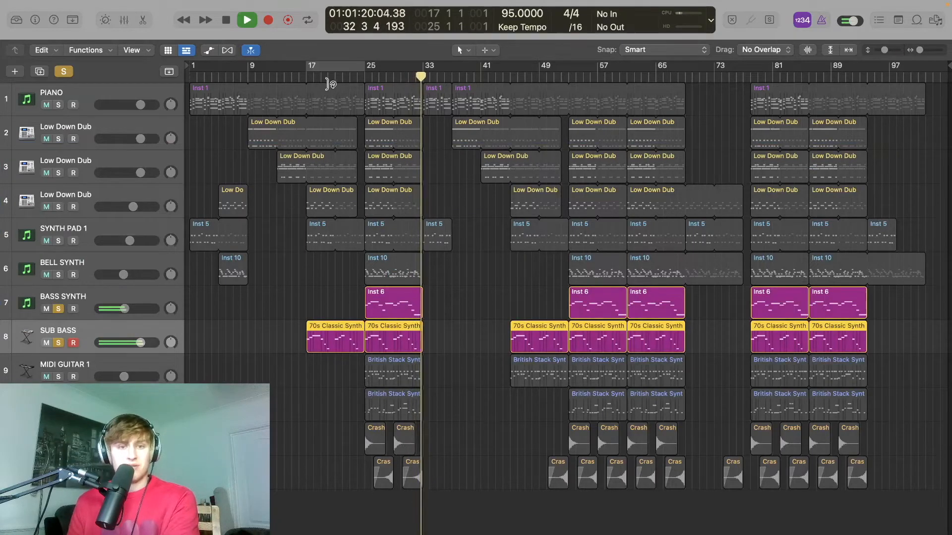
{"action": "key", "text": "space"}
{"action": "key", "text": "space"}
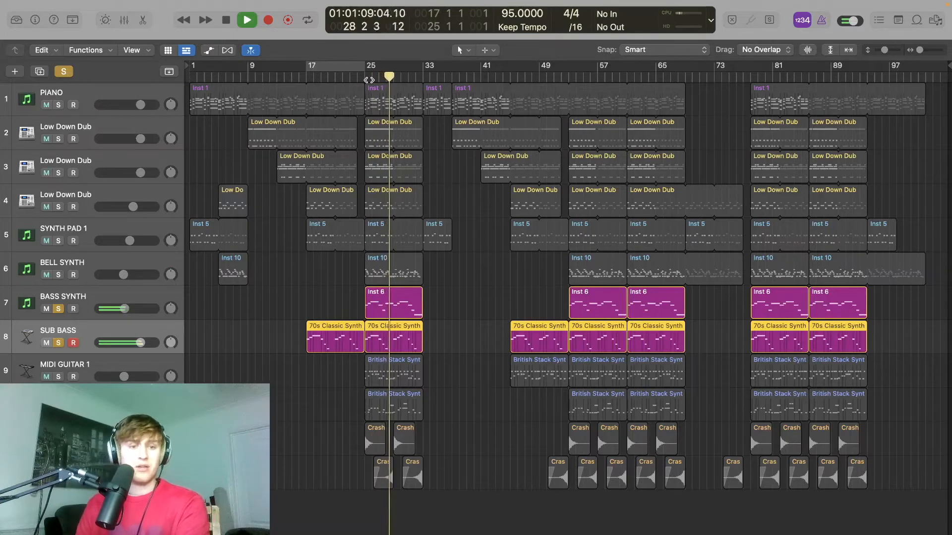
{"action": "key", "text": "space"}
Add the six tracks from BELL SYNTH up to PIANO to the solo and play them with both basses from bar 25.
{"action": "left_click_drag", "start_coordinate": [59, 276], "coordinate": [70, 105]}
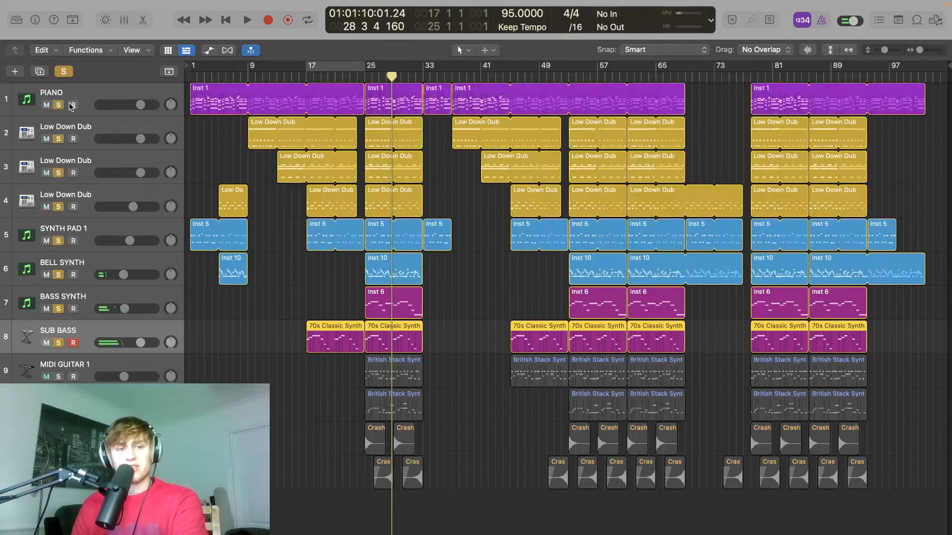
{"action": "left_click", "coordinate": [364, 78]}
{"action": "key", "text": "space"}
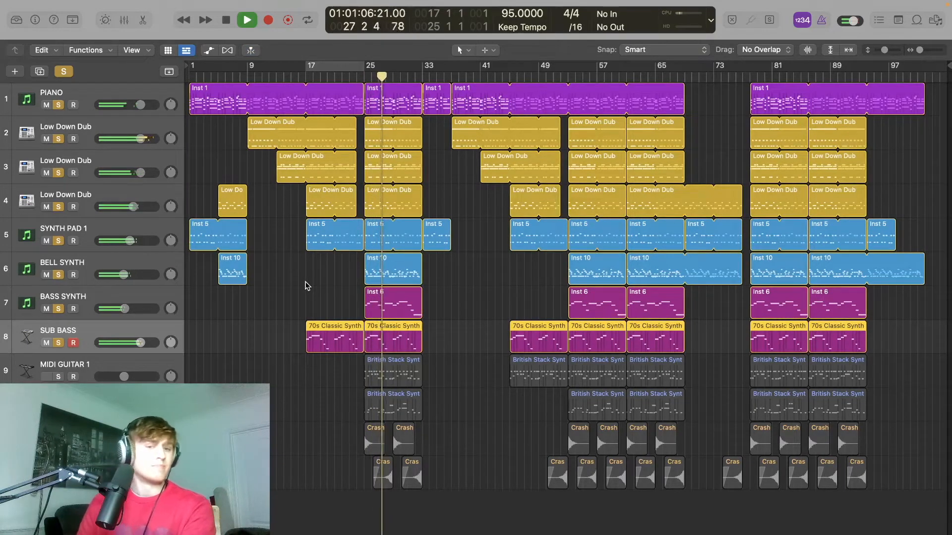
{"action": "key", "text": "space"}
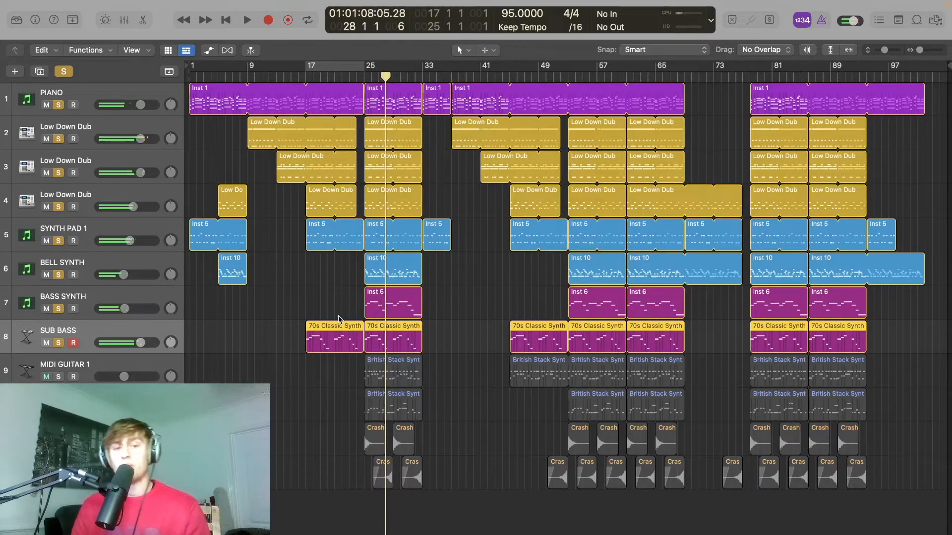
Compare the notes of the SUB BASS region at bar 17 and the BASS SYNTH region at bar 25 in the Piano Roll, then close it.
{"action": "double_click", "coordinate": [339, 334]}
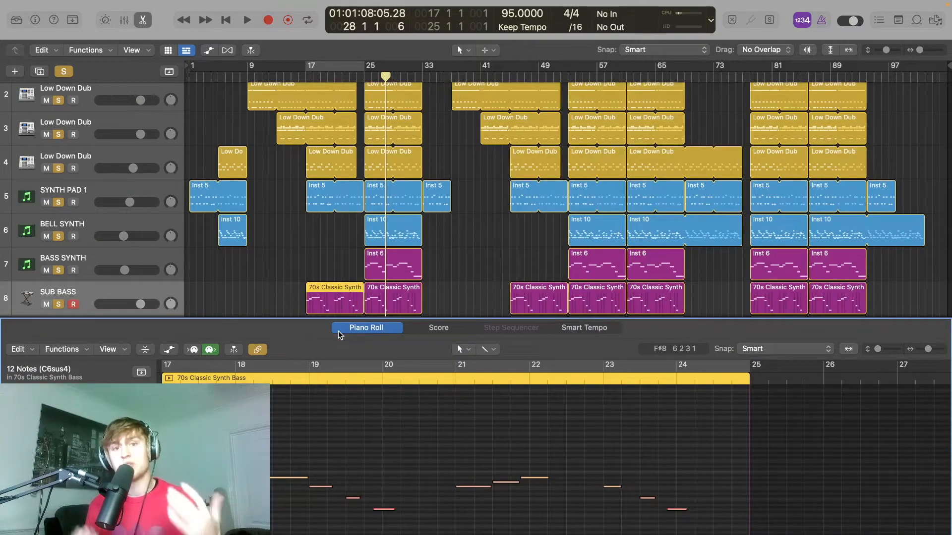
{"action": "scroll", "coordinate": [376, 438], "scroll_direction": "left", "scroll_amount": 3}
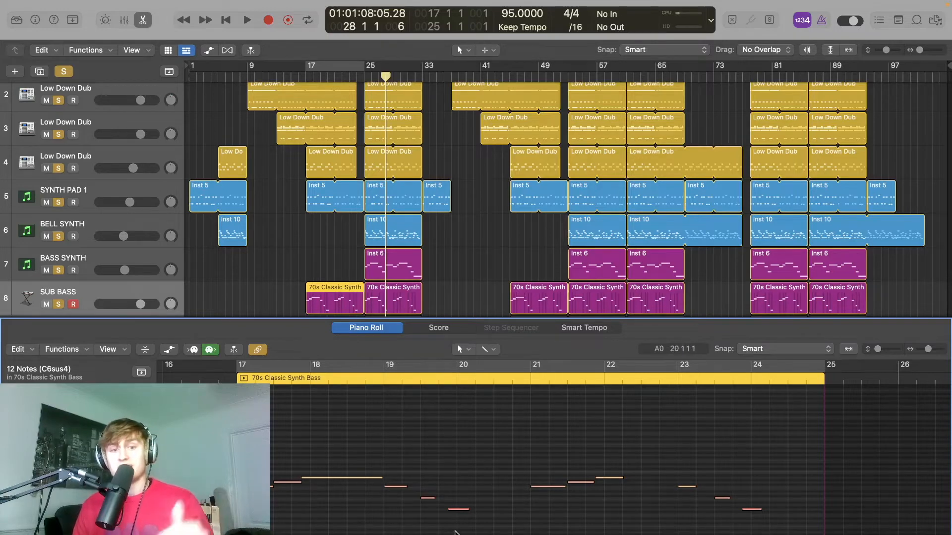
{"action": "left_click", "coordinate": [400, 272]}
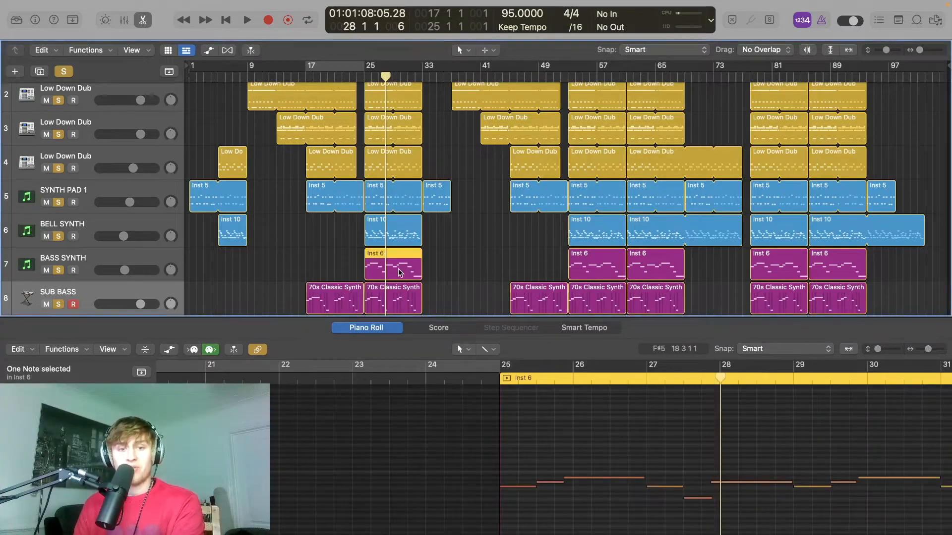
{"action": "scroll", "coordinate": [444, 444], "scroll_direction": "right", "scroll_amount": 5}
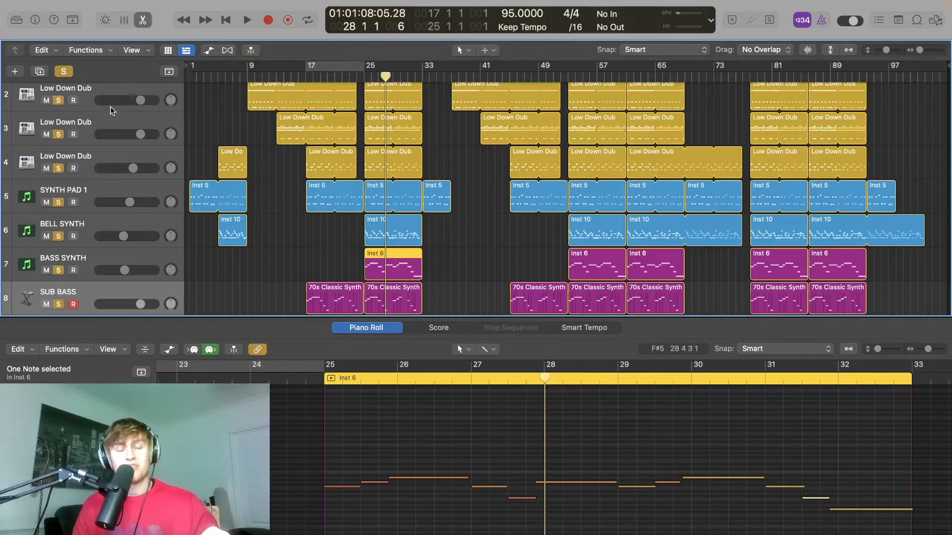
{"action": "left_click", "coordinate": [146, 22]}
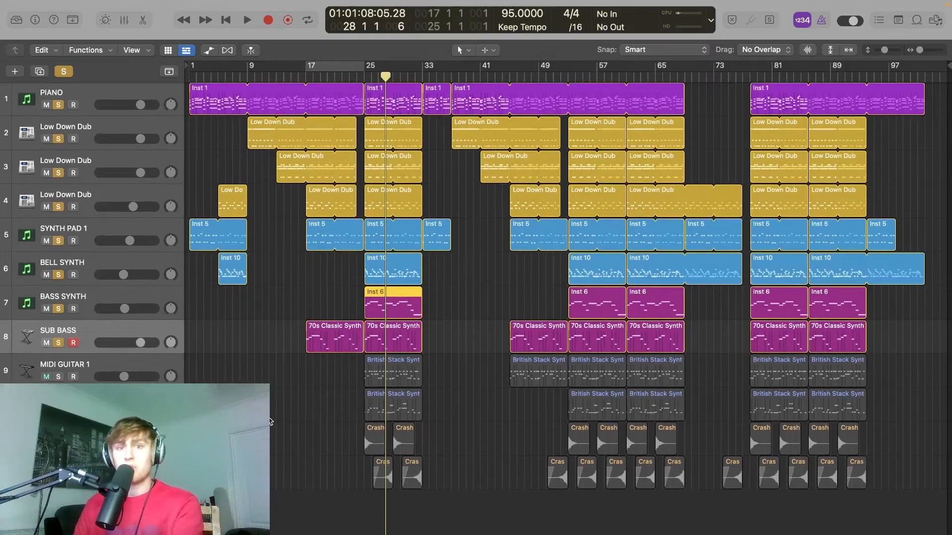
Clear all solos, solo both MIDI guitar tracks, and select MIDI GUITAR 1.
{"action": "left_click", "coordinate": [60, 342], "text": "alt"}
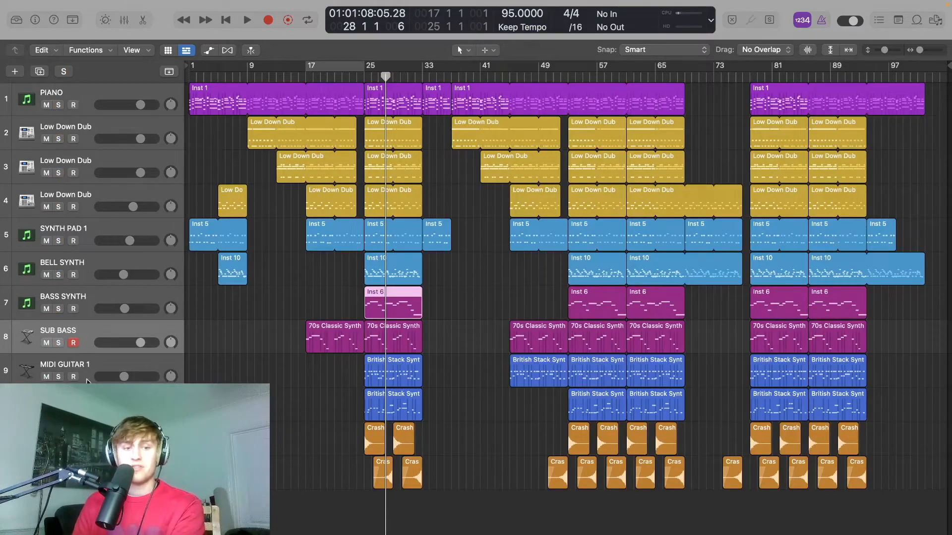
{"action": "left_click", "coordinate": [60, 377]}
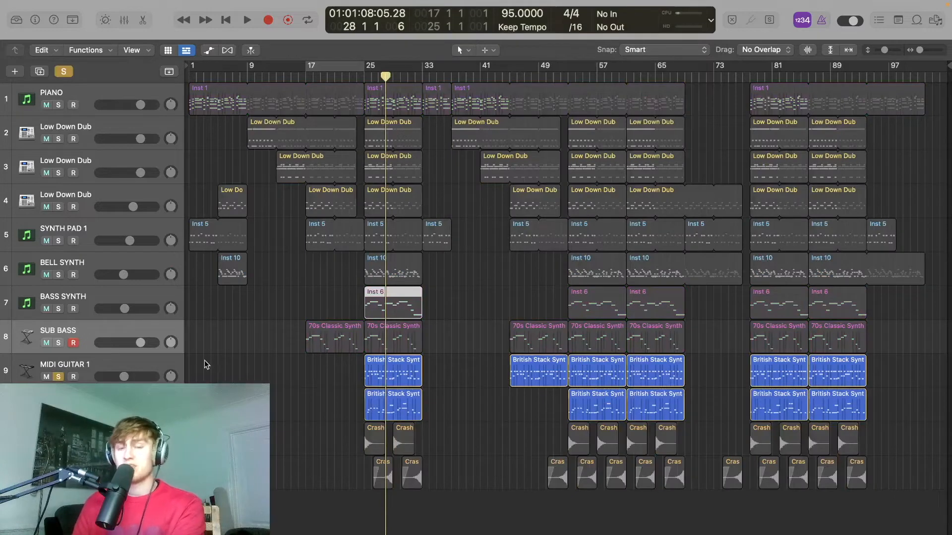
{"action": "left_click", "coordinate": [149, 355]}
Check MIDI GUITAR 1's channel in the mixer and its British Stack Synth Lead patch in the sound library, closing both views.
{"action": "key", "text": "x"}
{"action": "mouse_move", "coordinate": [265, 261]}
{"action": "key", "text": "x"}
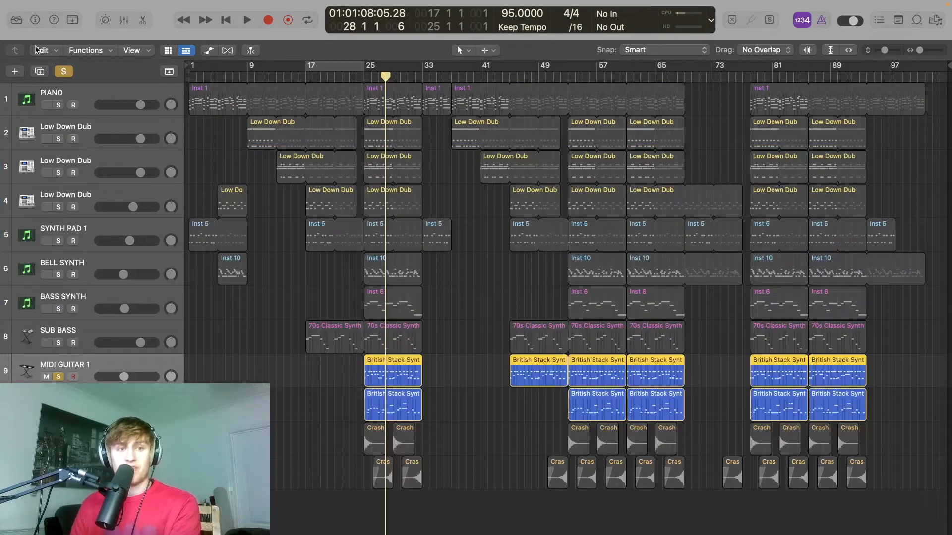
{"action": "left_click", "coordinate": [23, 22]}
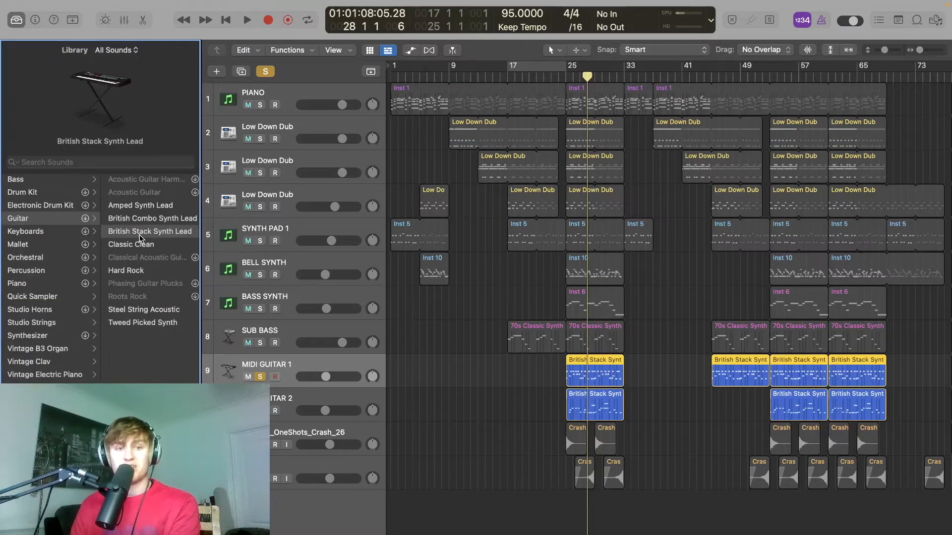
{"action": "left_click", "coordinate": [22, 22]}
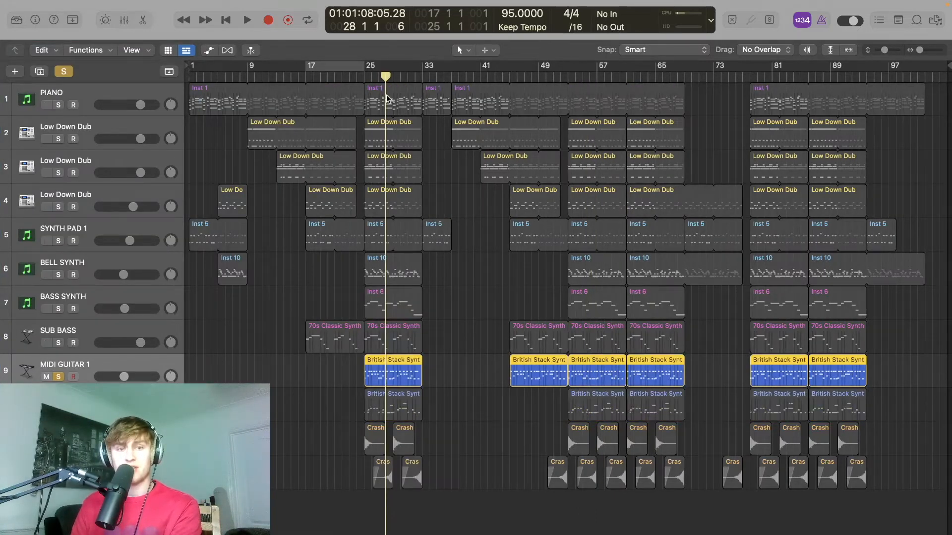
Listen to MIDI GUITAR 1 alone from bar 25, then stop playback.
{"action": "left_click", "coordinate": [364, 77]}
{"action": "key", "text": "space"}
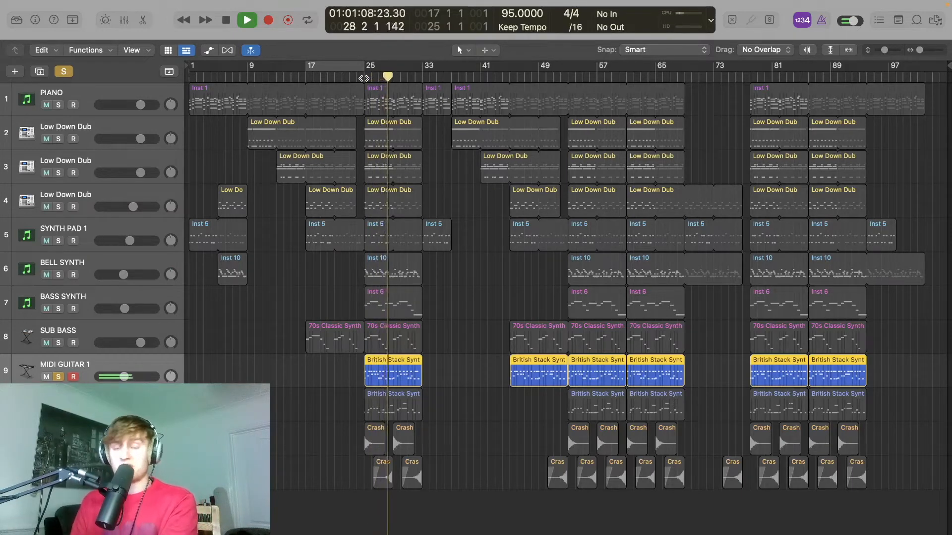
{"action": "key", "text": "space"}
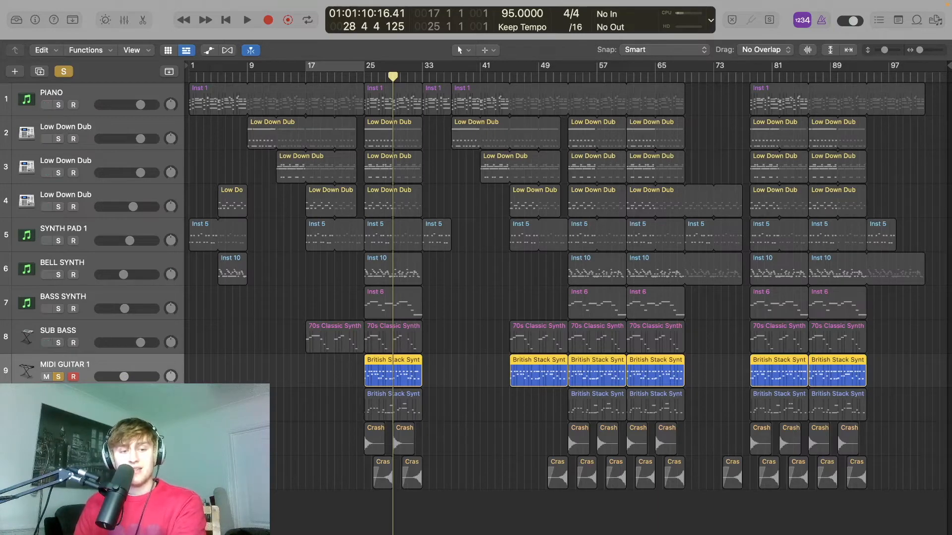
Switch the solo to MIDI GUITAR 2 and play it from bar 25, adding MIDI GUITAR 1 back during playback before stopping.
{"action": "left_click", "coordinate": [58, 411]}
{"action": "left_click", "coordinate": [59, 377]}
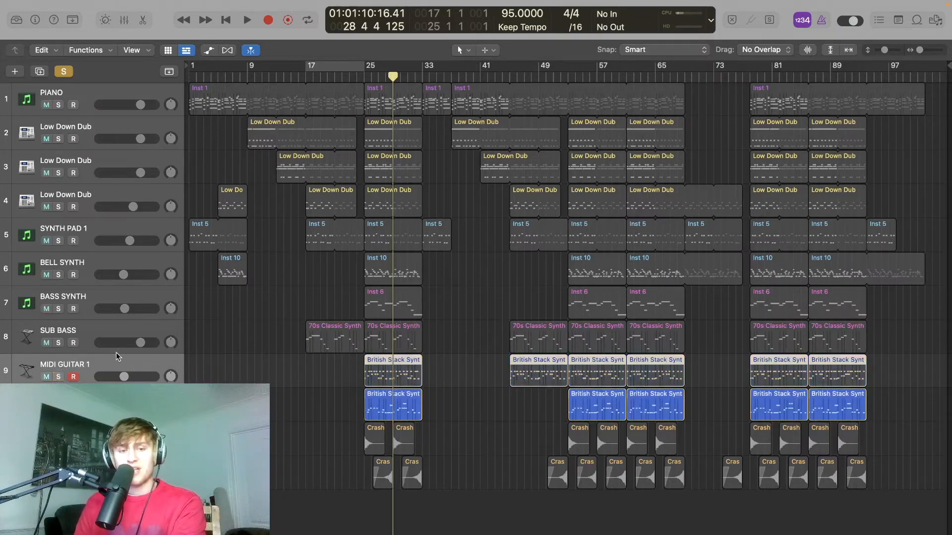
{"action": "left_click", "coordinate": [363, 80]}
{"action": "key", "text": "space"}
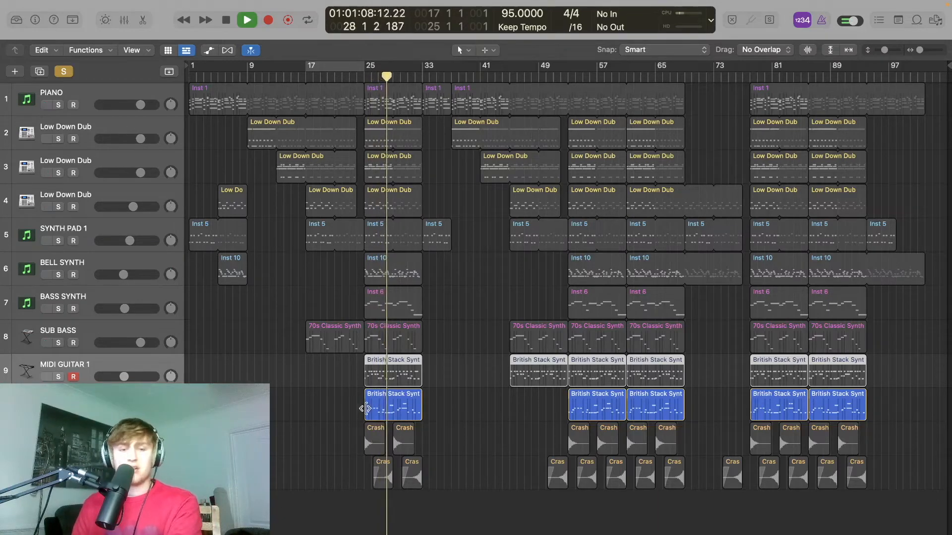
{"action": "left_click", "coordinate": [58, 378]}
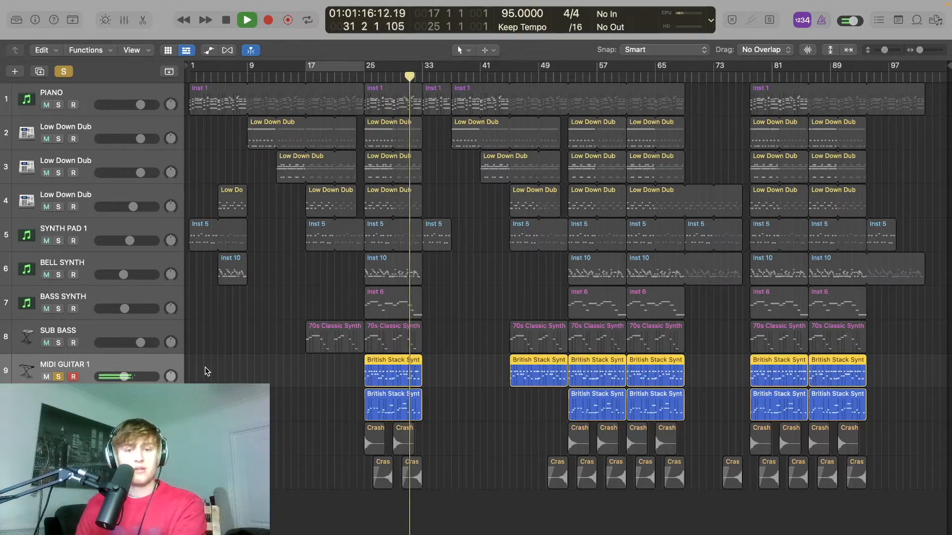
{"action": "key", "text": "space"}
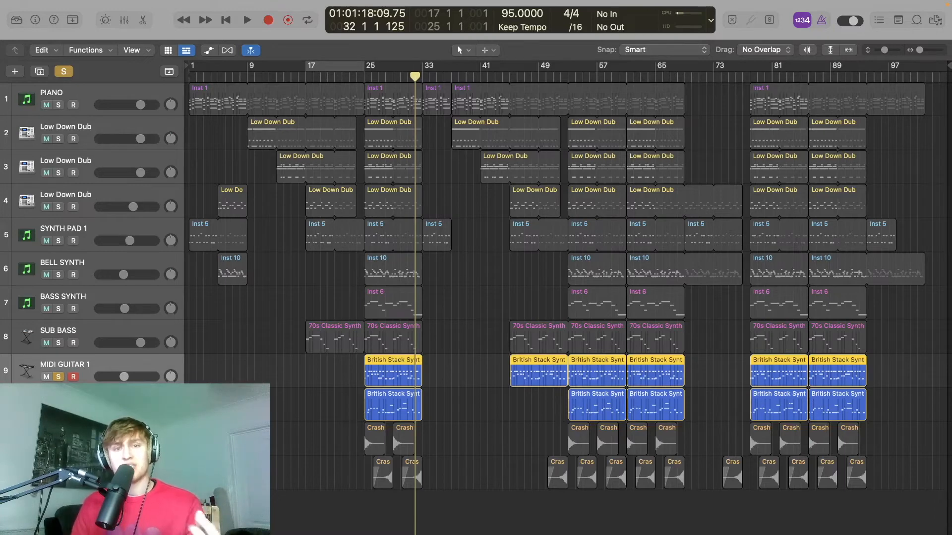
Clear the MIDI guitar solos, mute both crash tracks, and play the full mix from bar 25 before stopping.
{"action": "left_click", "coordinate": [59, 377]}
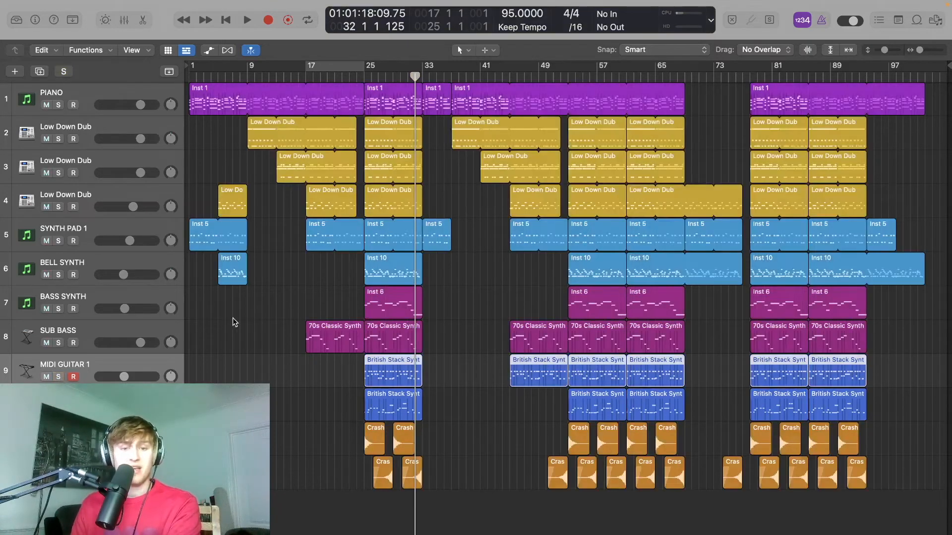
{"action": "left_click", "coordinate": [365, 74]}
{"action": "key", "text": "space"}
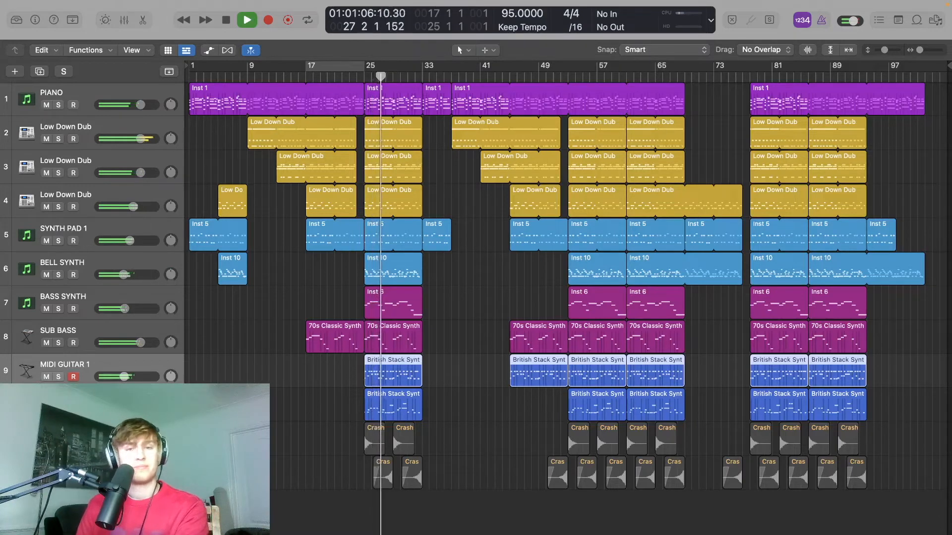
{"action": "key", "text": "alt+shift+d"}
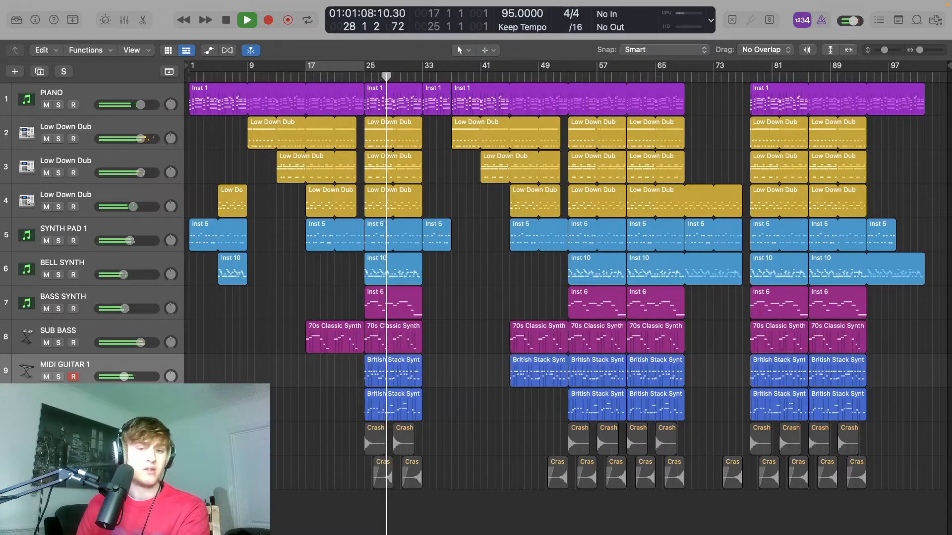
{"action": "key", "text": "space"}
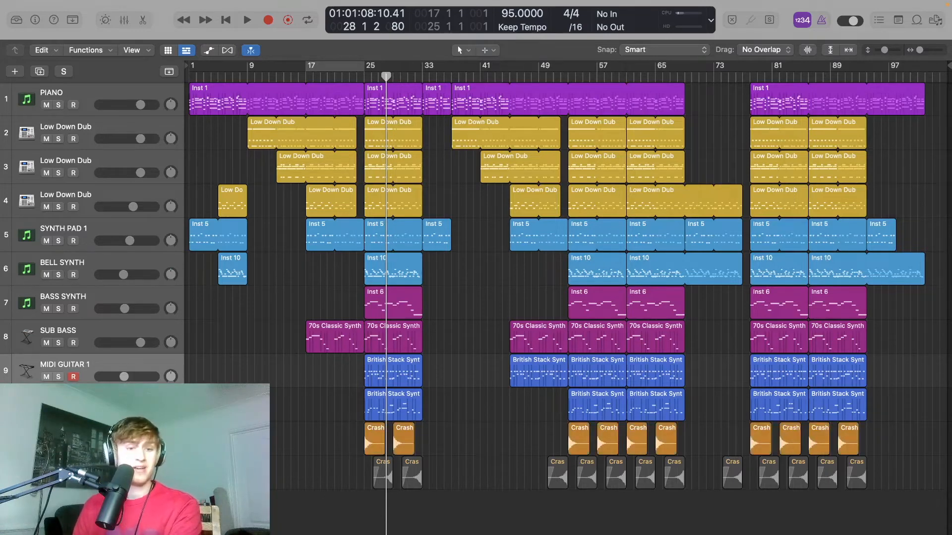
Unmute the crash tracks, solo and play the first one from bar 25, then stop and briefly check its mixer channel.
{"action": "left_click", "coordinate": [363, 78]}
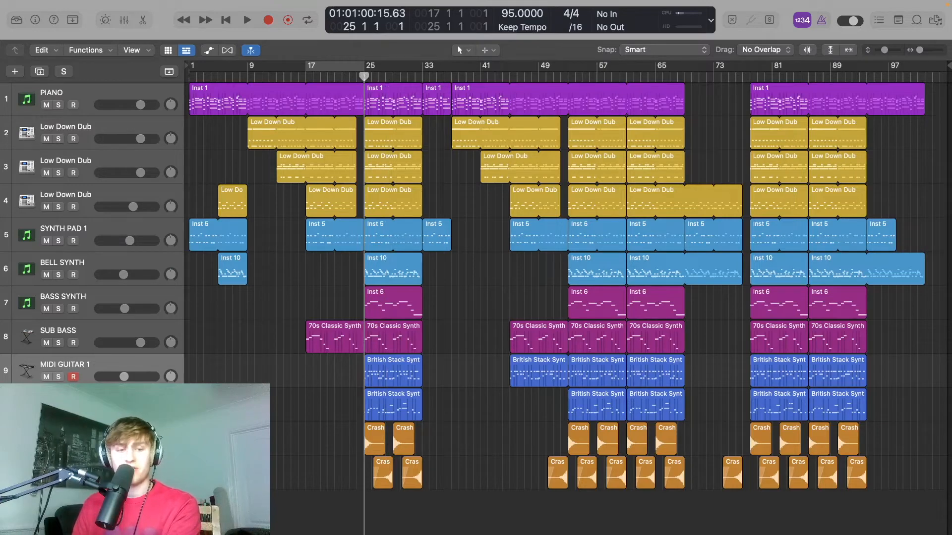
{"action": "key", "text": "s"}
{"action": "key", "text": "space"}
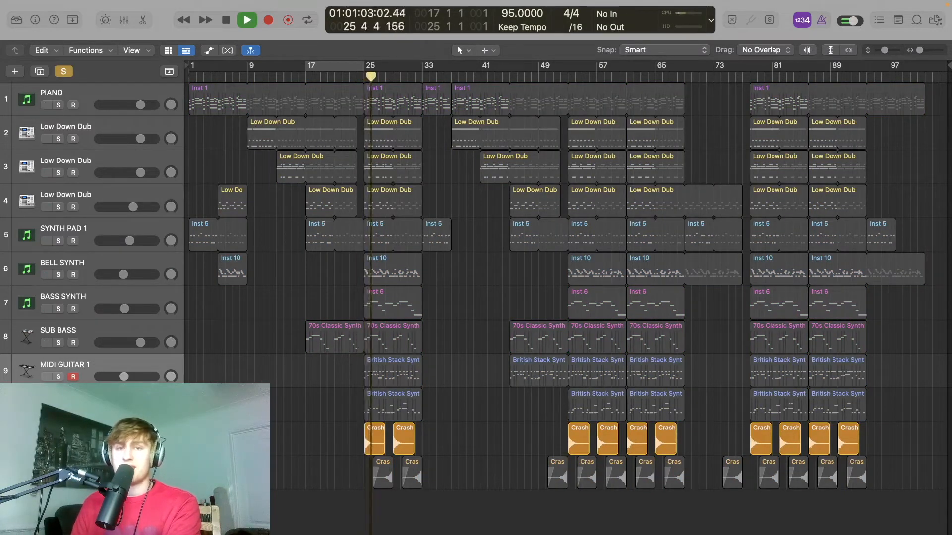
{"action": "key", "text": "space"}
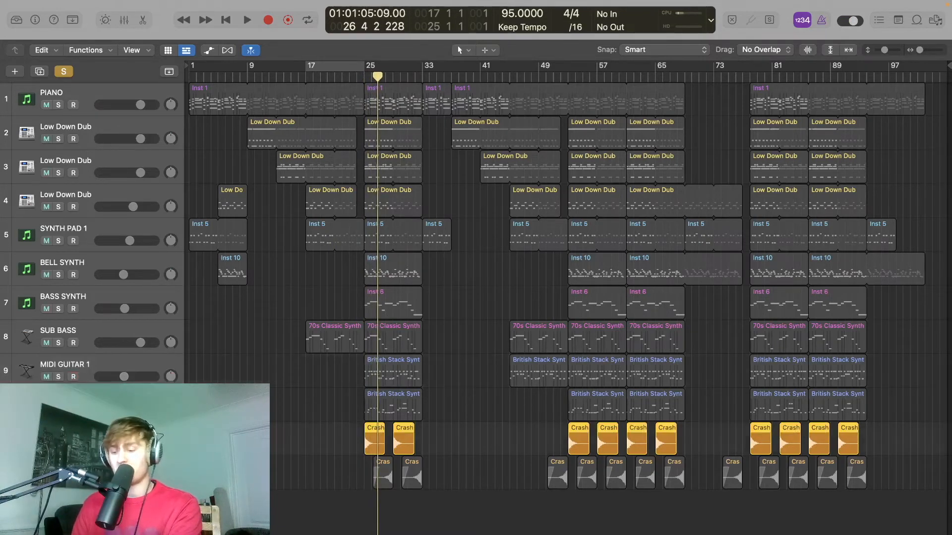
{"action": "key", "text": "x"}
{"action": "key", "text": "x"}
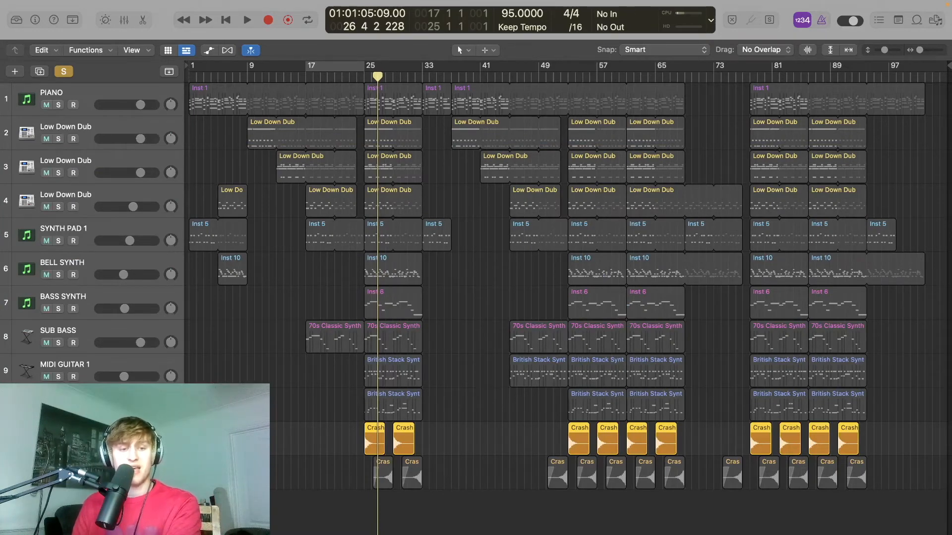
Add the second crash track to the solo, listen to both crash tracks together, then stop and clear the solos.
{"action": "left_click", "coordinate": [58, 479]}
{"action": "left_click", "coordinate": [59, 445]}
{"action": "key", "text": "space"}
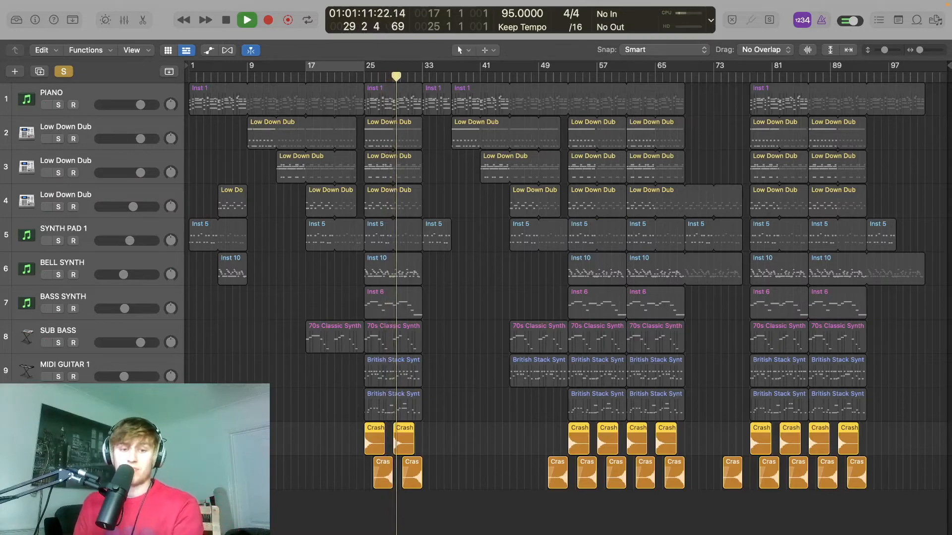
{"action": "key", "text": "space"}
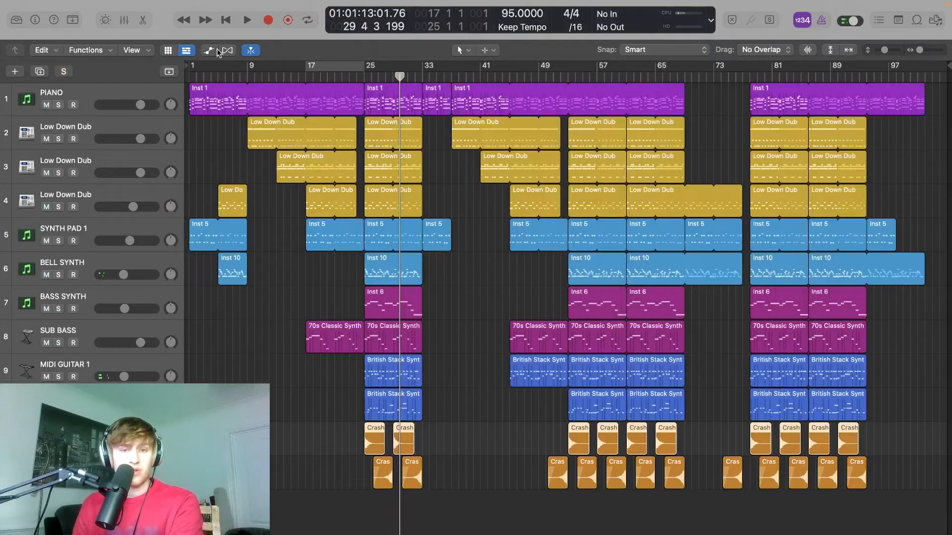
Mute both crash tracks and play the full mix from bar 50 into the second drop, then stop.
{"action": "left_click", "coordinate": [363, 76]}
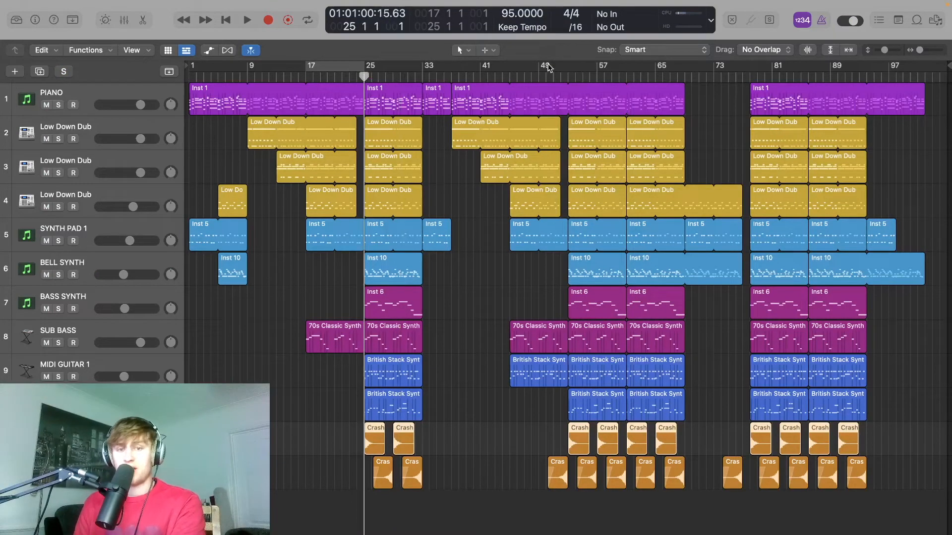
{"action": "left_click", "coordinate": [560, 75]}
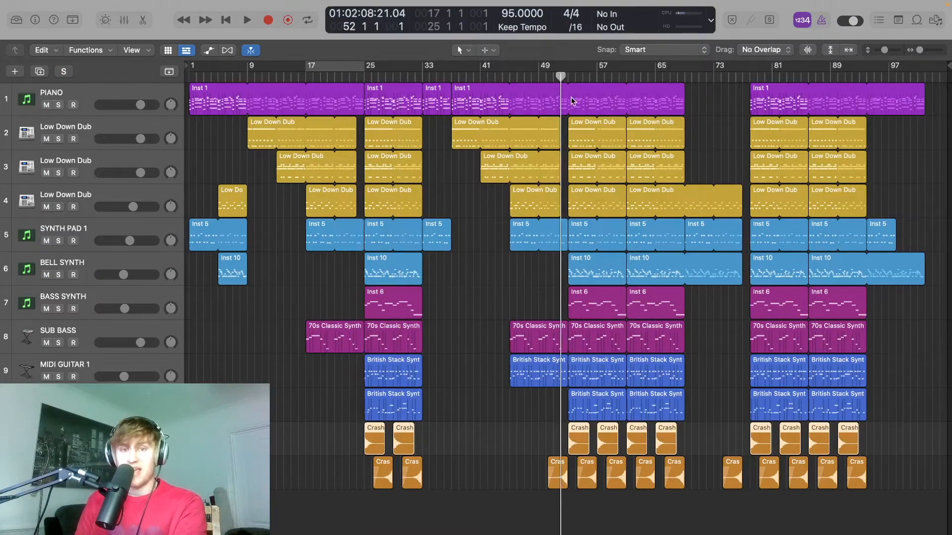
{"action": "left_click", "coordinate": [547, 76]}
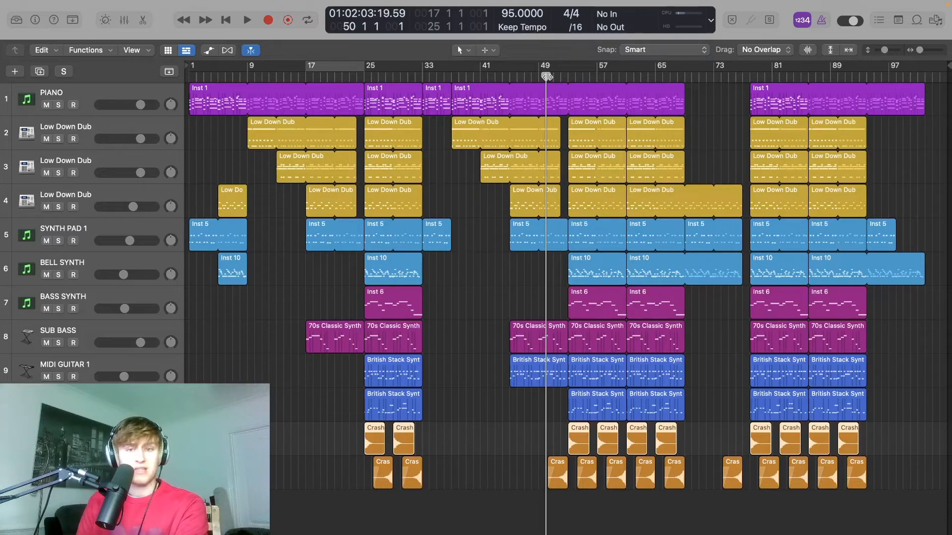
{"action": "key", "text": "space"}
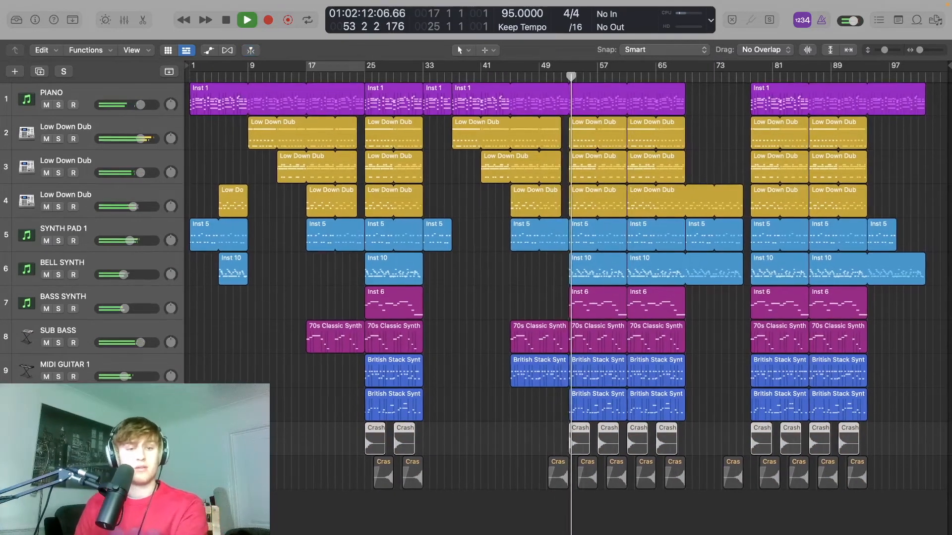
{"action": "key", "text": "space"}
Unmute both crash tracks and replay the lead-in to the second drop from bar 51, then stop.
{"action": "left_click", "coordinate": [553, 76]}
{"action": "key", "text": "space"}
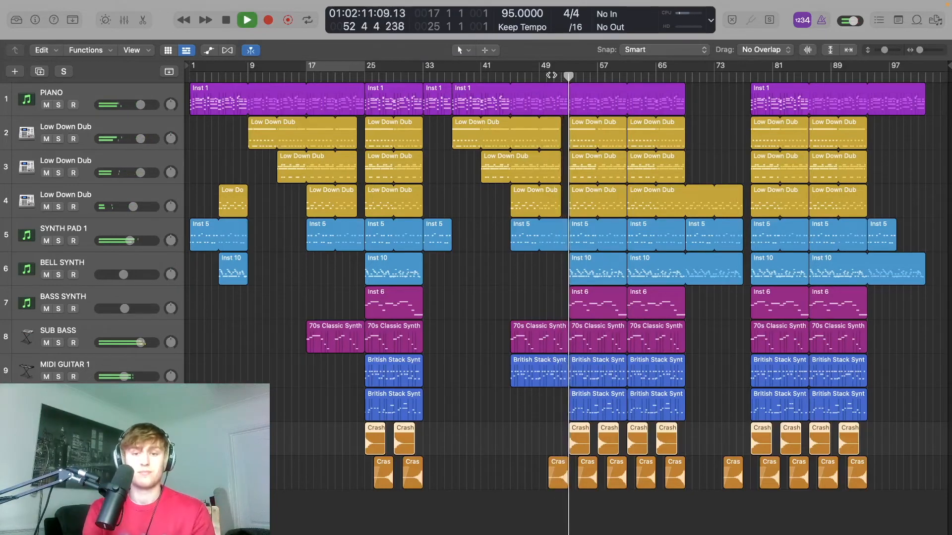
{"action": "key", "text": "space"}
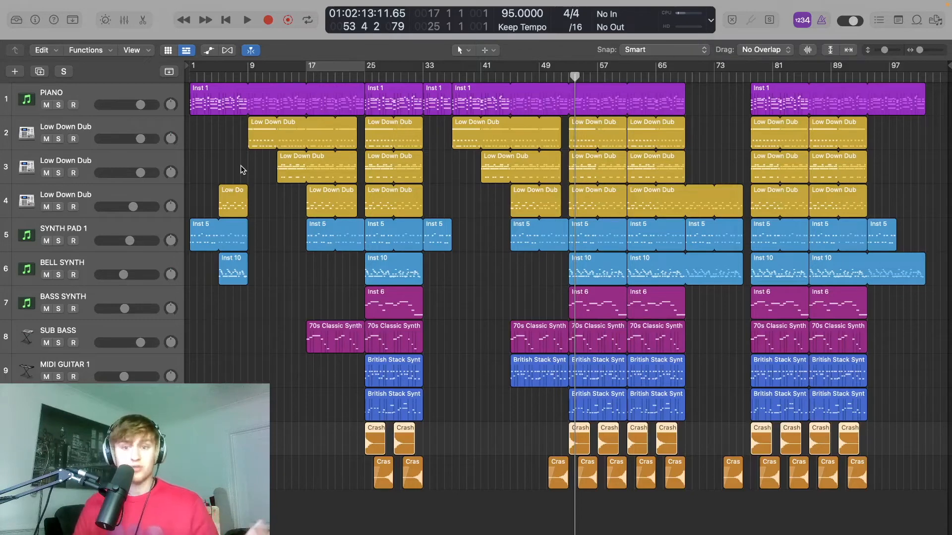
Play the stripped-back section of the arrangement from bar 69, then stop playback.
{"action": "left_click", "coordinate": [684, 80]}
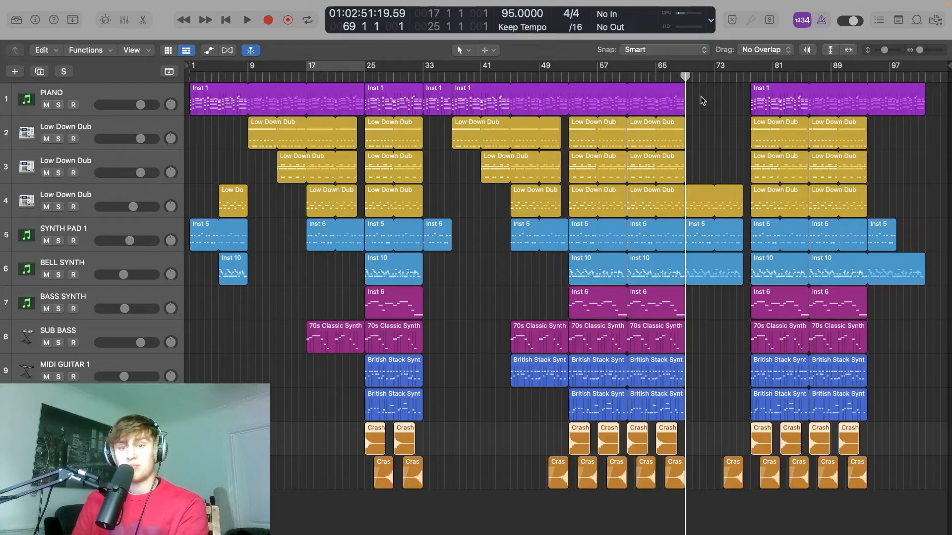
{"action": "key", "text": "space"}
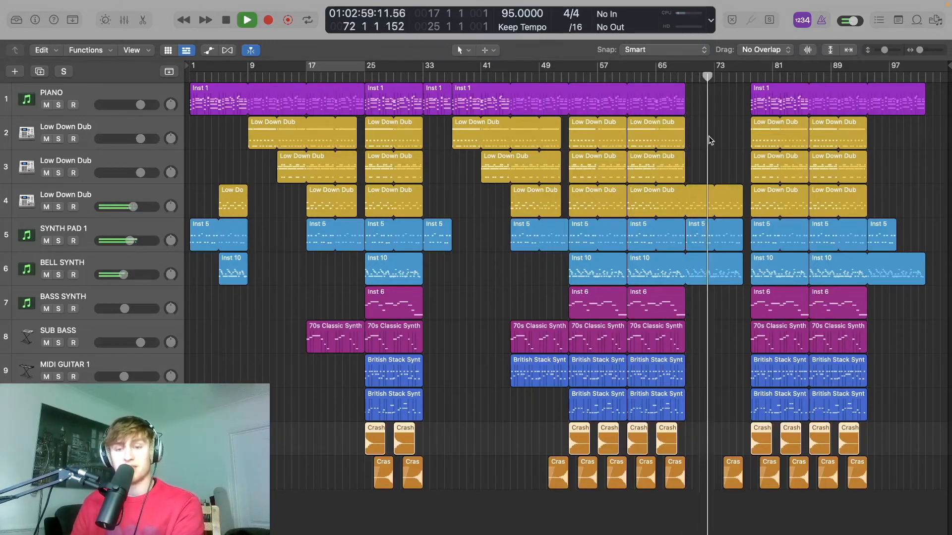
{"action": "key", "text": "space"}
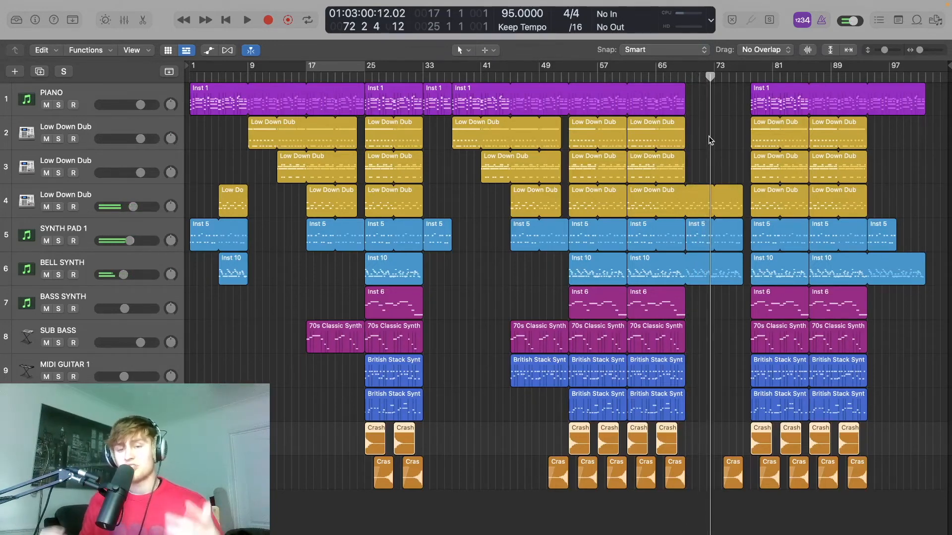